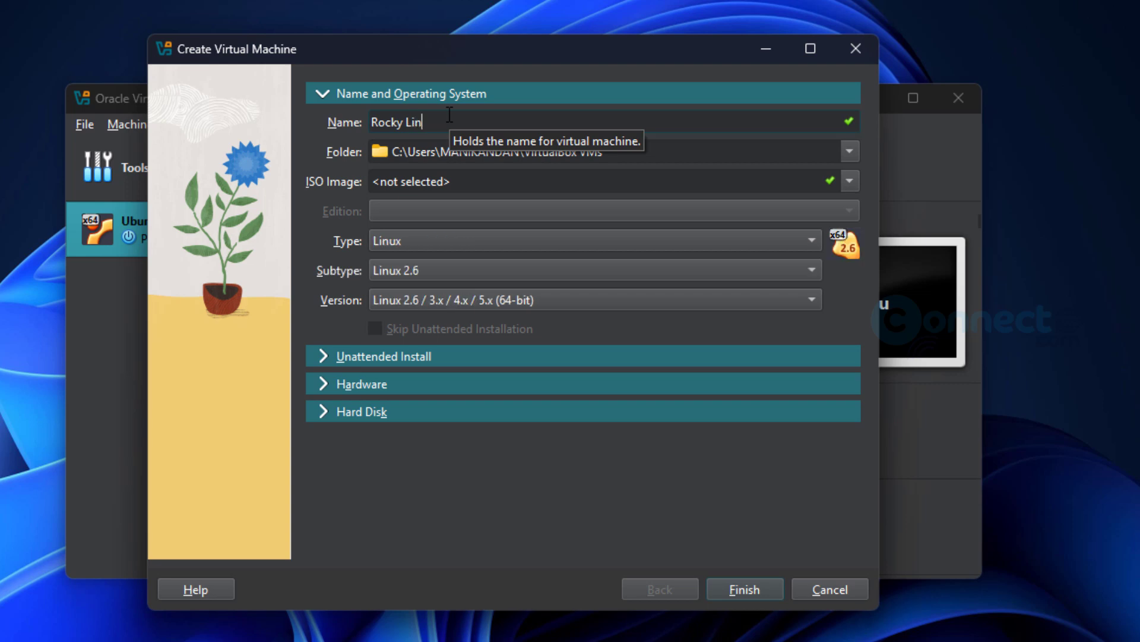
Set the new virtual machine's folder to E:\Virtual OS by browsing to it on Local Disk (E:)
left_click(851, 152)
left_click(604, 201)
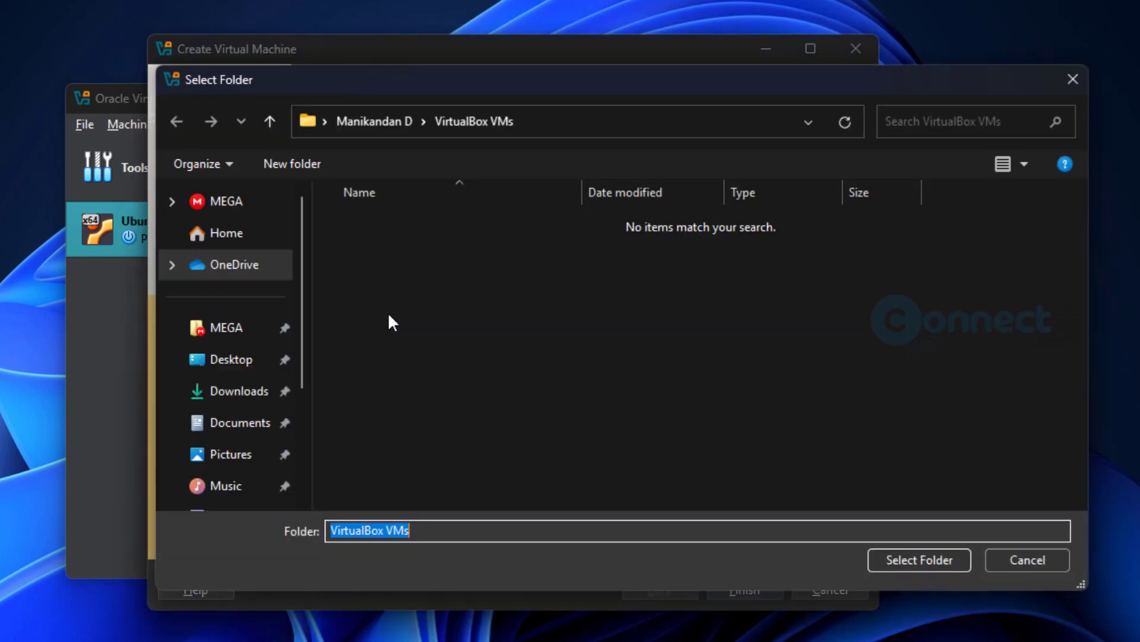
scroll(257, 377, "down", 3)
left_click(234, 419)
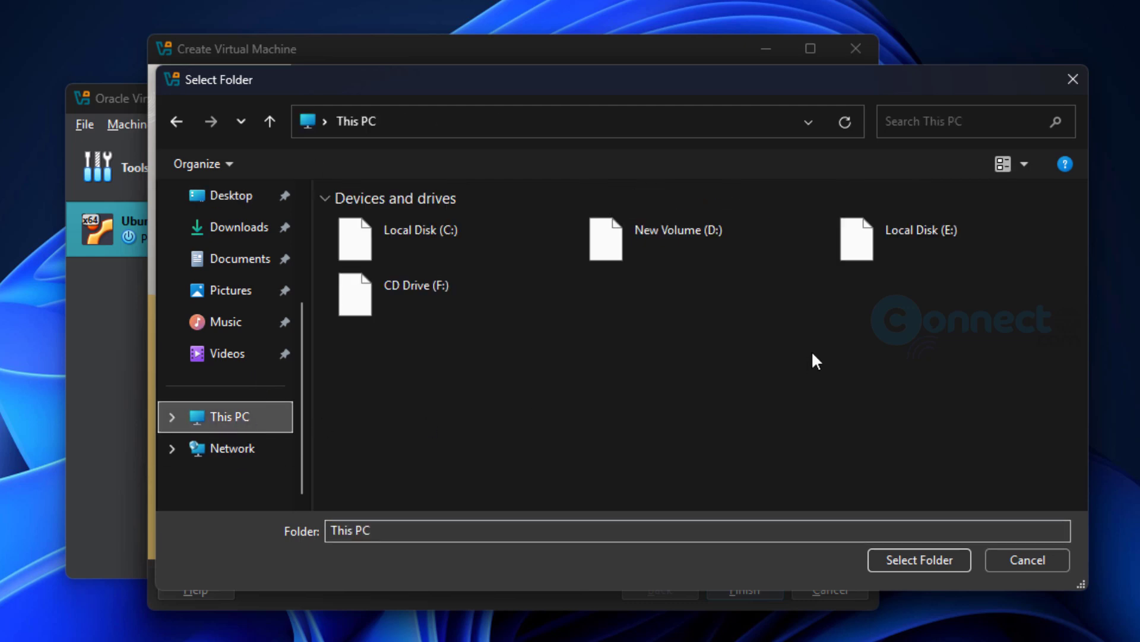
double_click(872, 256)
double_click(388, 228)
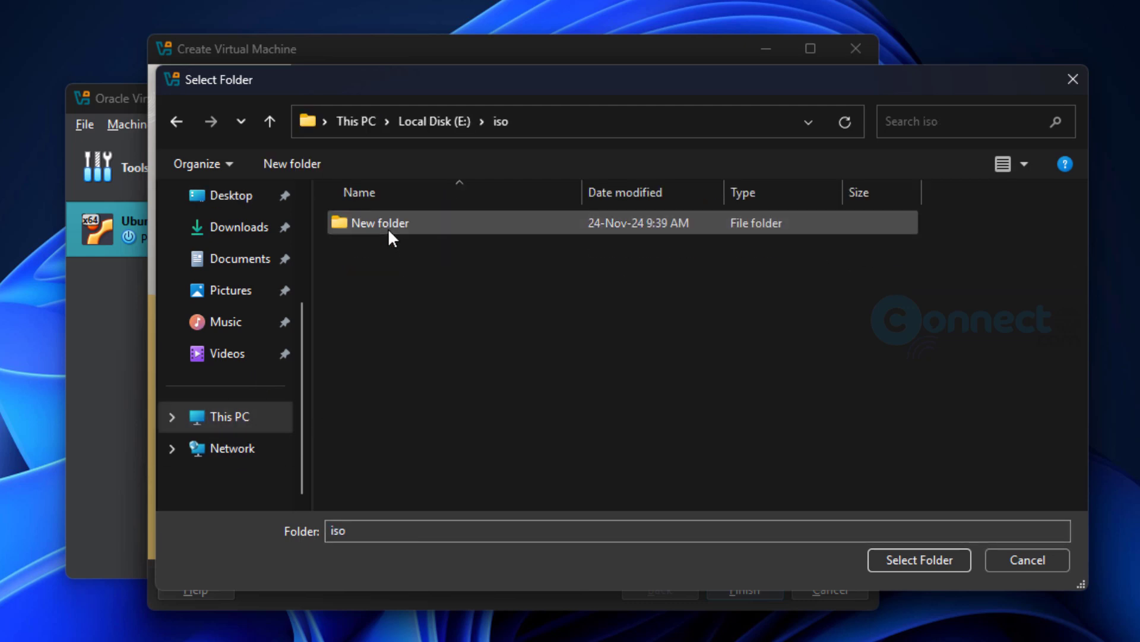
left_click(424, 121)
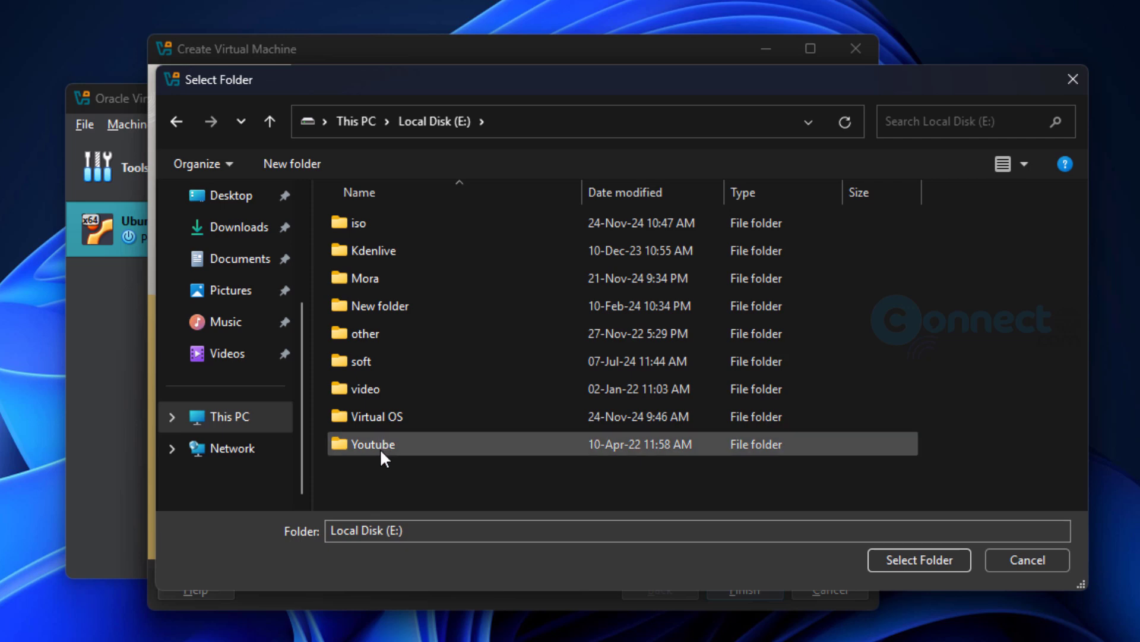
double_click(385, 413)
left_click(905, 555)
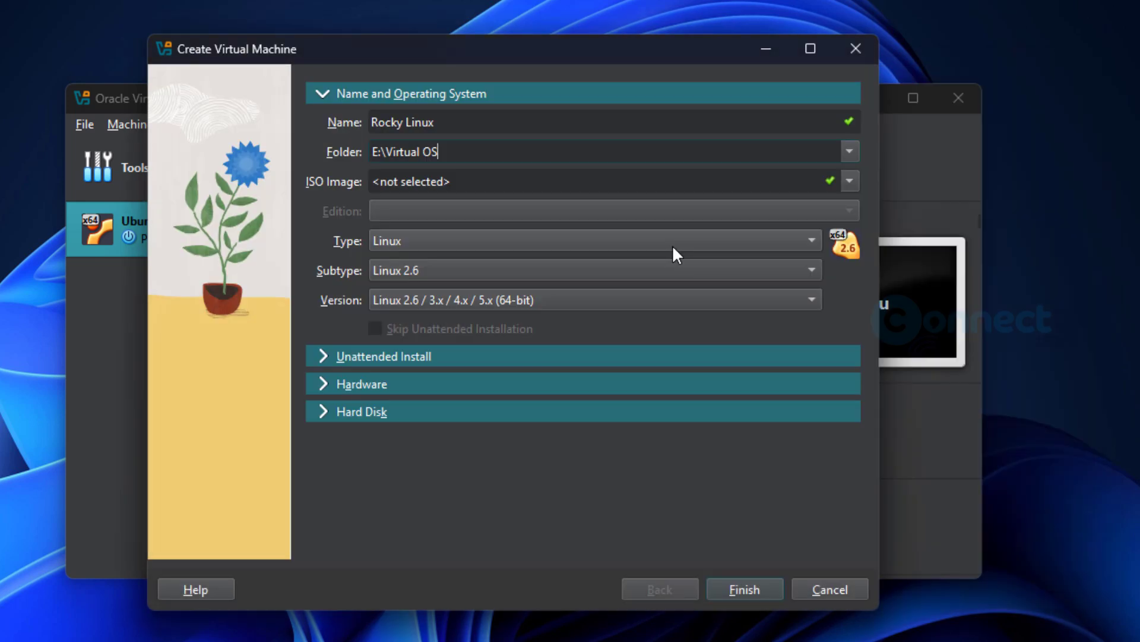
Select Rocky-9.5-x86_64-dvd.iso from the iso folder on Local Disk (E:) as the machine's ISO image
left_click(850, 180)
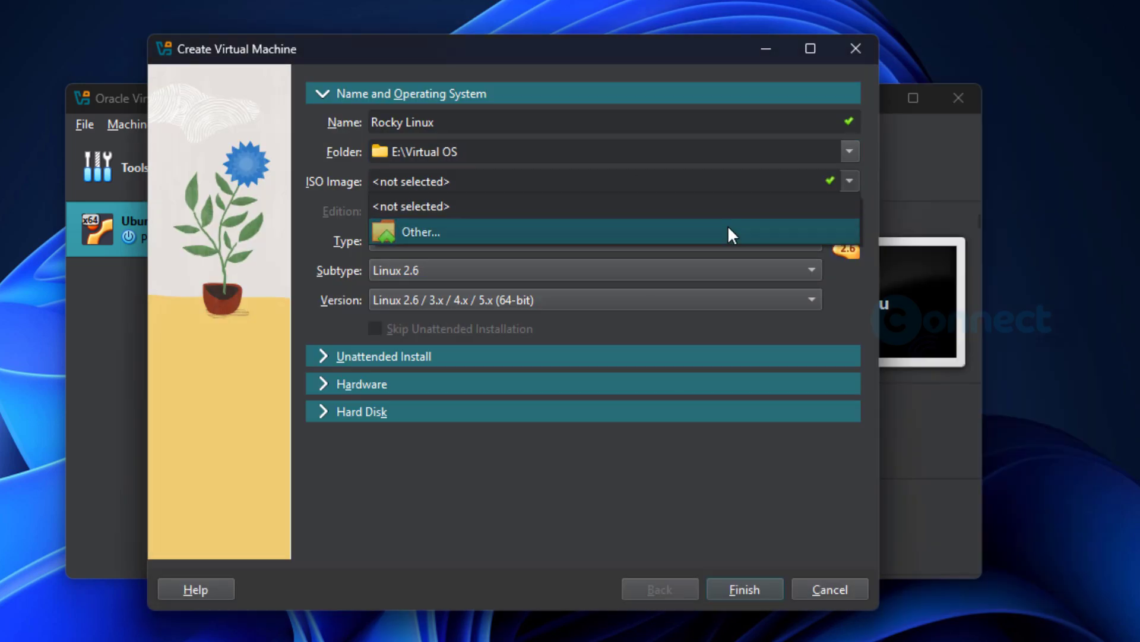
left_click(728, 231)
left_click(430, 252)
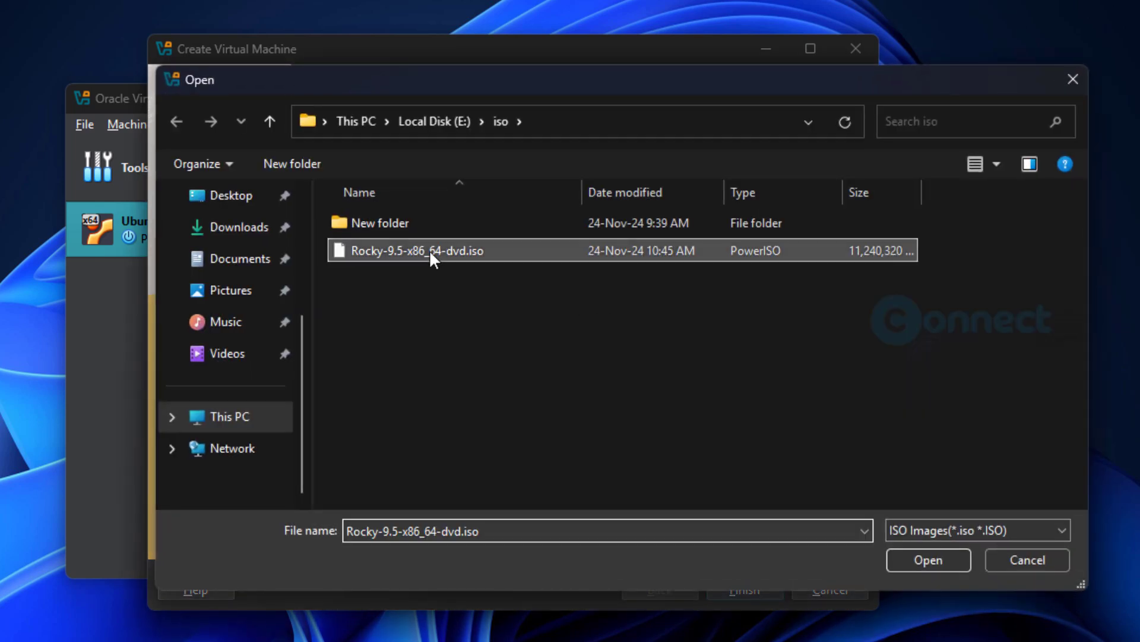
left_click(932, 561)
Choose Linux as the type with the Red Hat subtype, and enable skipping the unattended installation
left_click(469, 244)
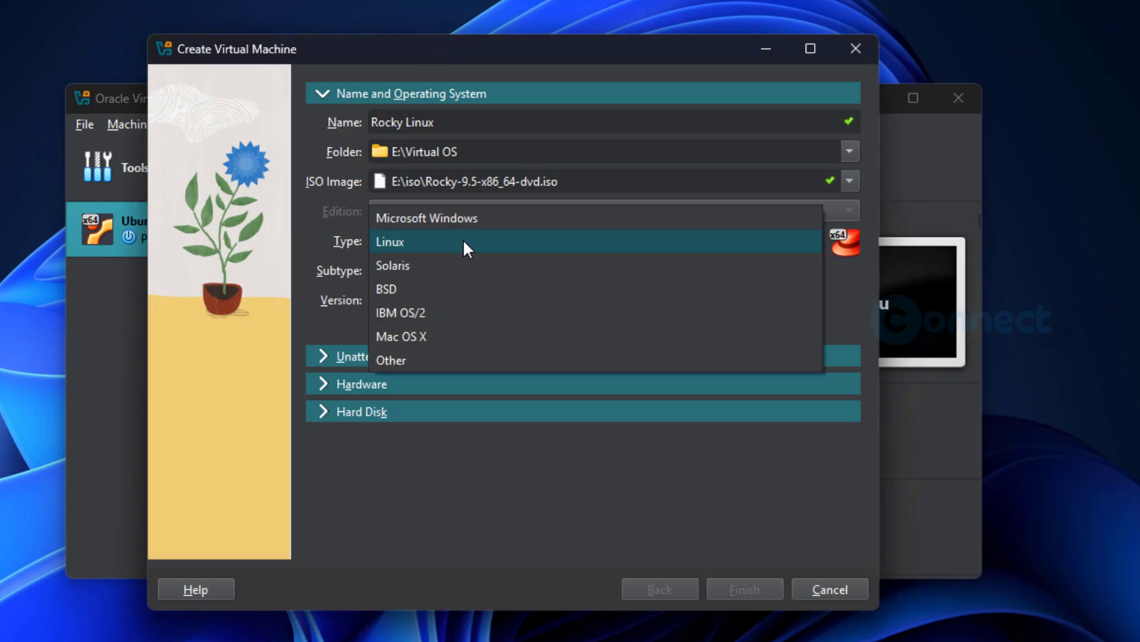
left_click(457, 243)
left_click(452, 268)
left_click(449, 271)
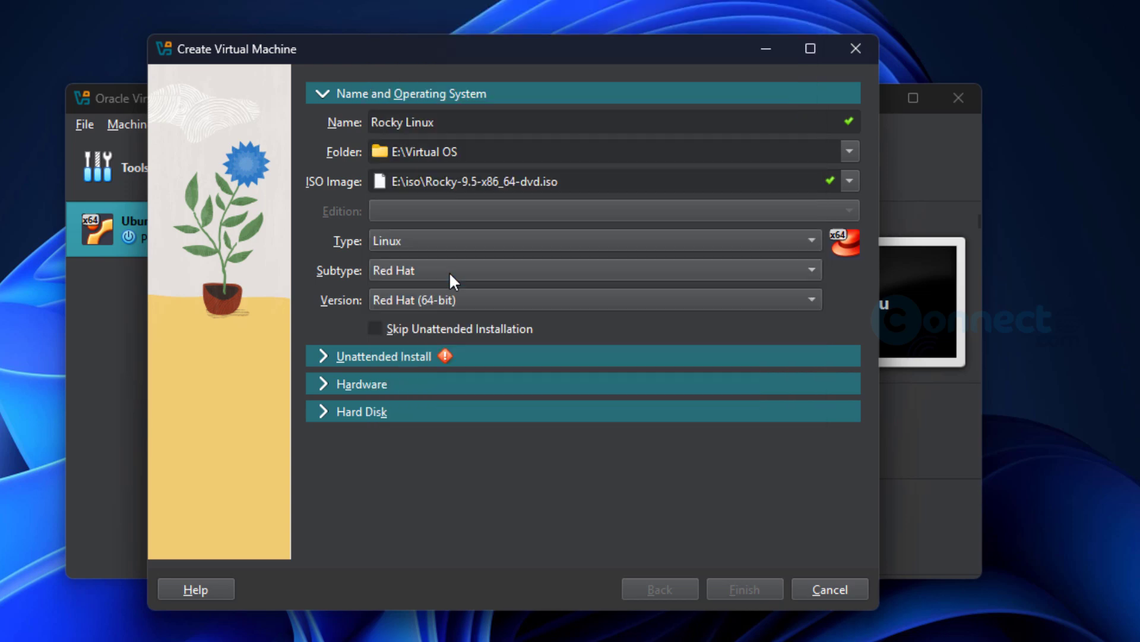
left_click(380, 326)
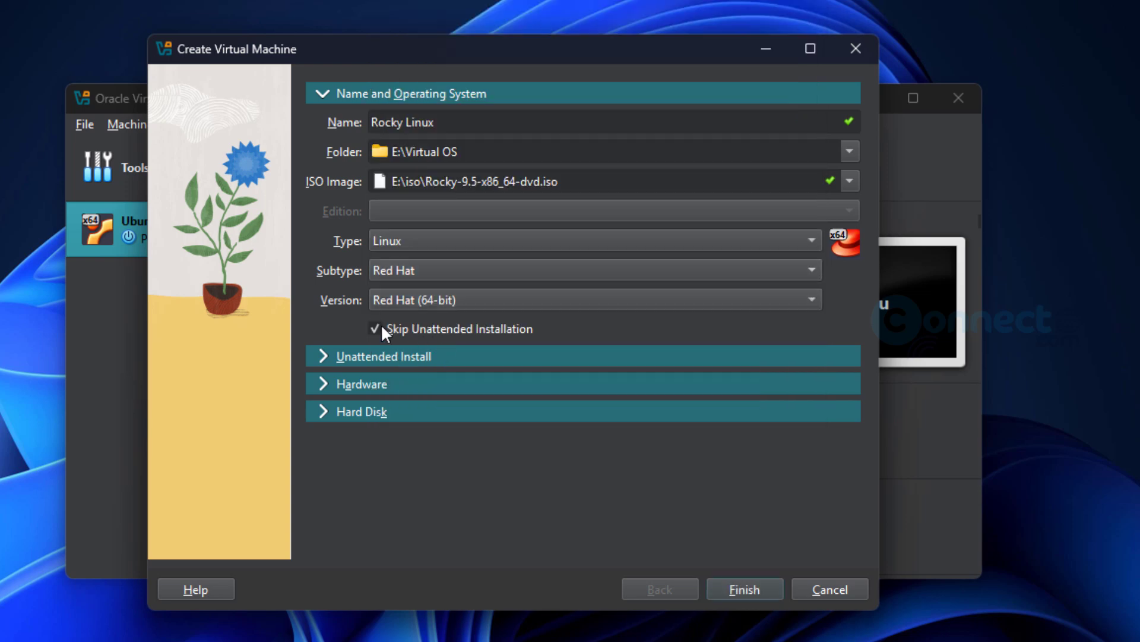
Set the virtual machine's base memory to 4048 MB and its processors to 2 CPUs
left_click(359, 383)
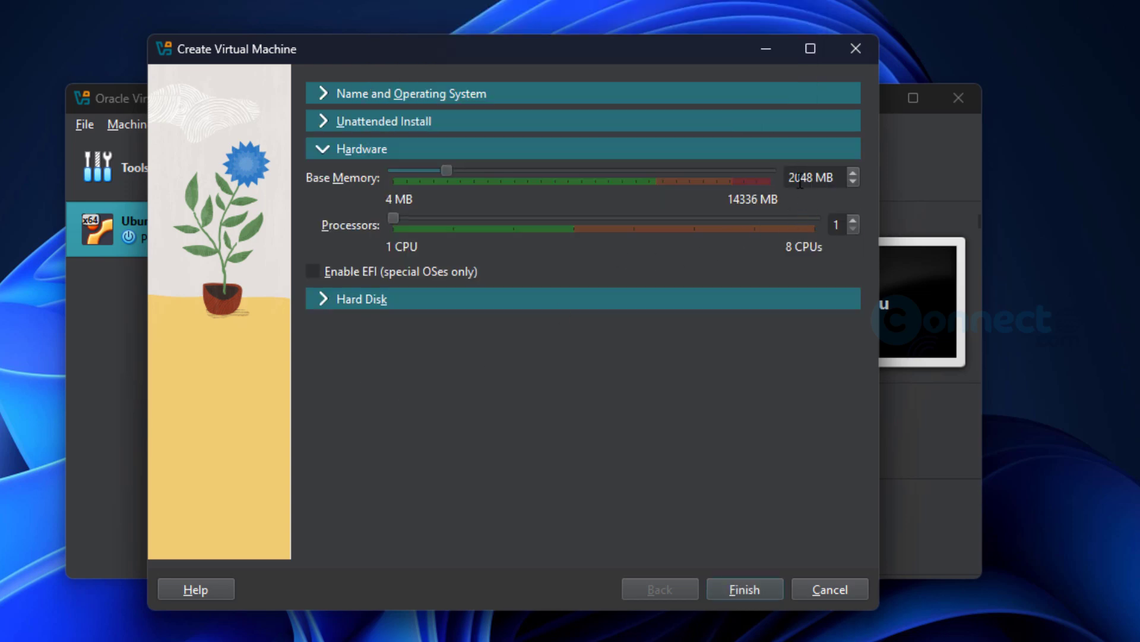
left_click(773, 177)
type("4")
left_click_drag(392, 218, 450, 221)
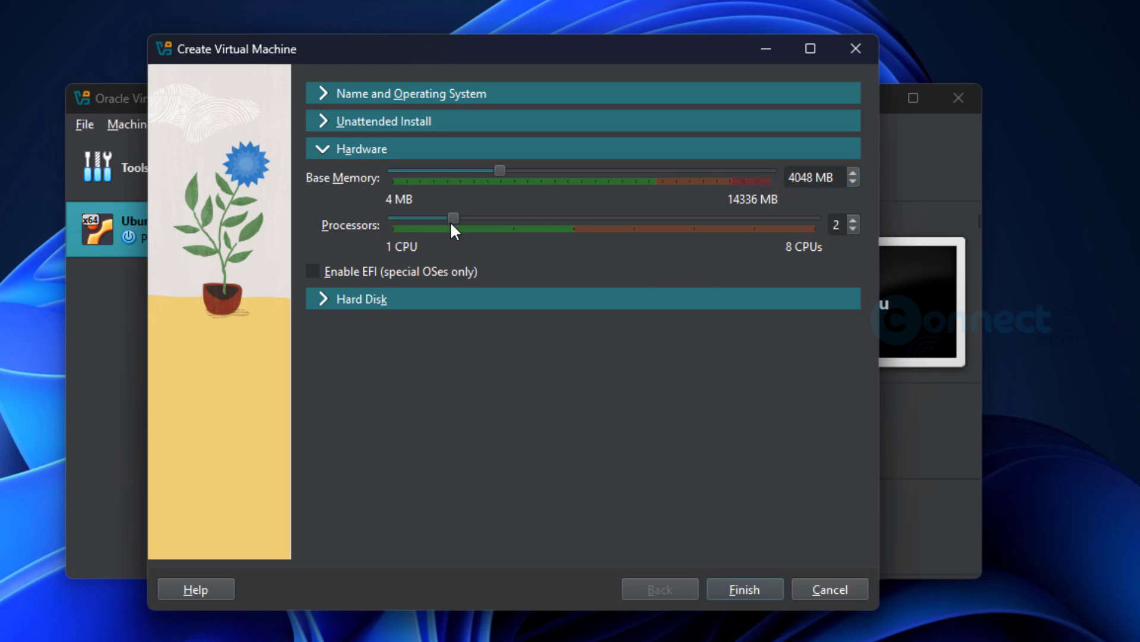
Set the new virtual hard disk's size to 35 GB and finish creating the virtual machine
left_click(383, 301)
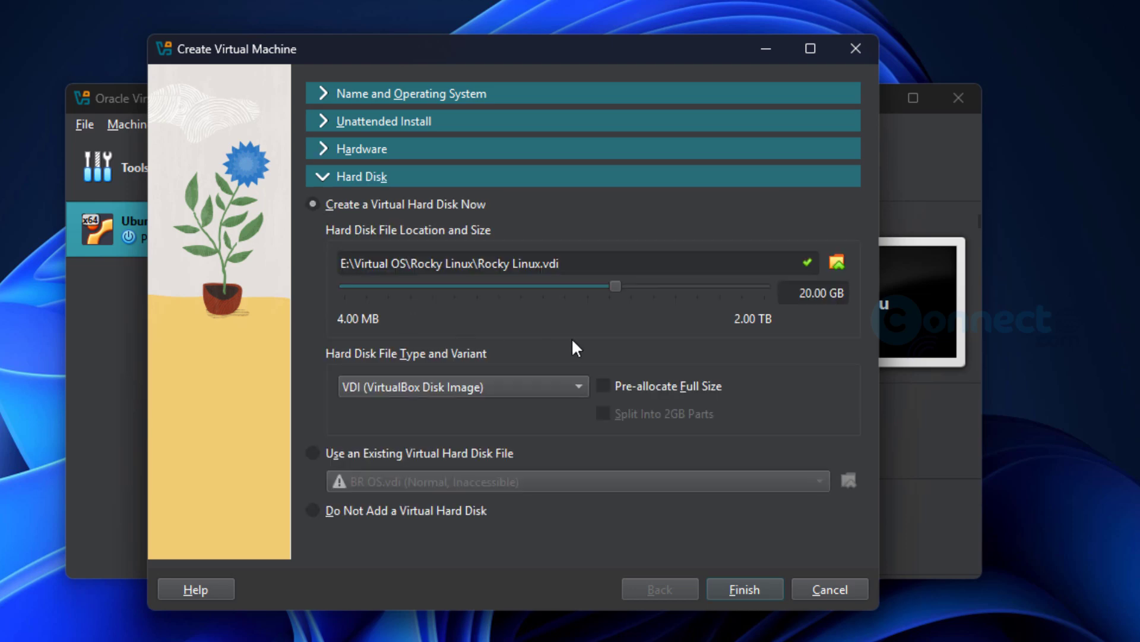
left_click(800, 293)
key("Delete")
key("Delete")
type("35")
left_click(759, 586)
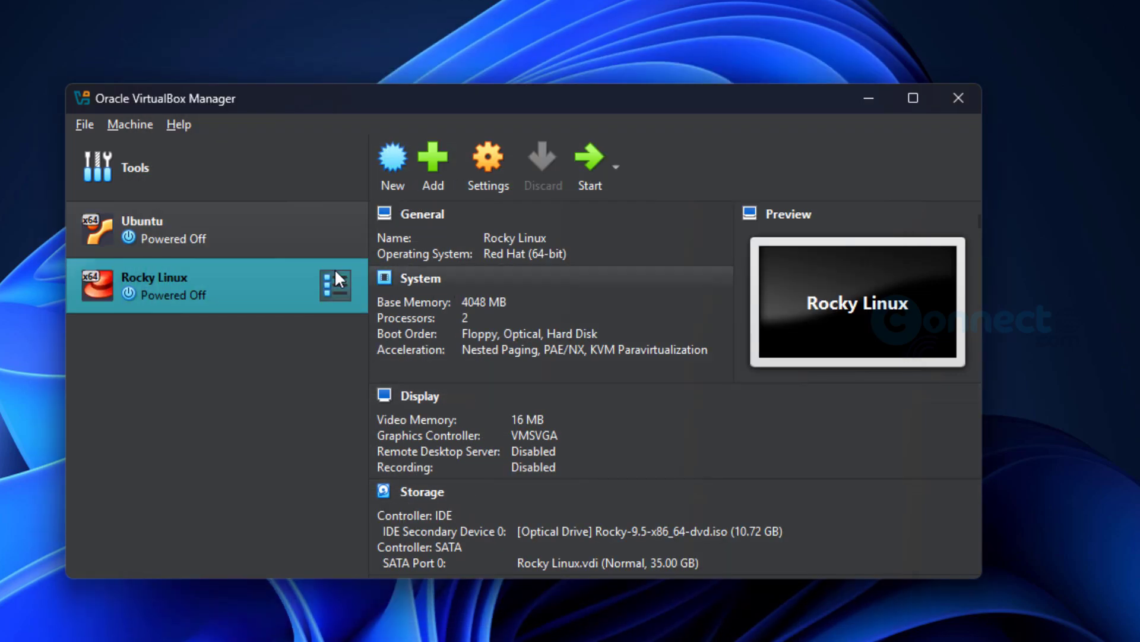
Open the Rocky Linux machine's settings and set its system pointing device to USB Tablet
right_click(261, 263)
left_click(304, 275)
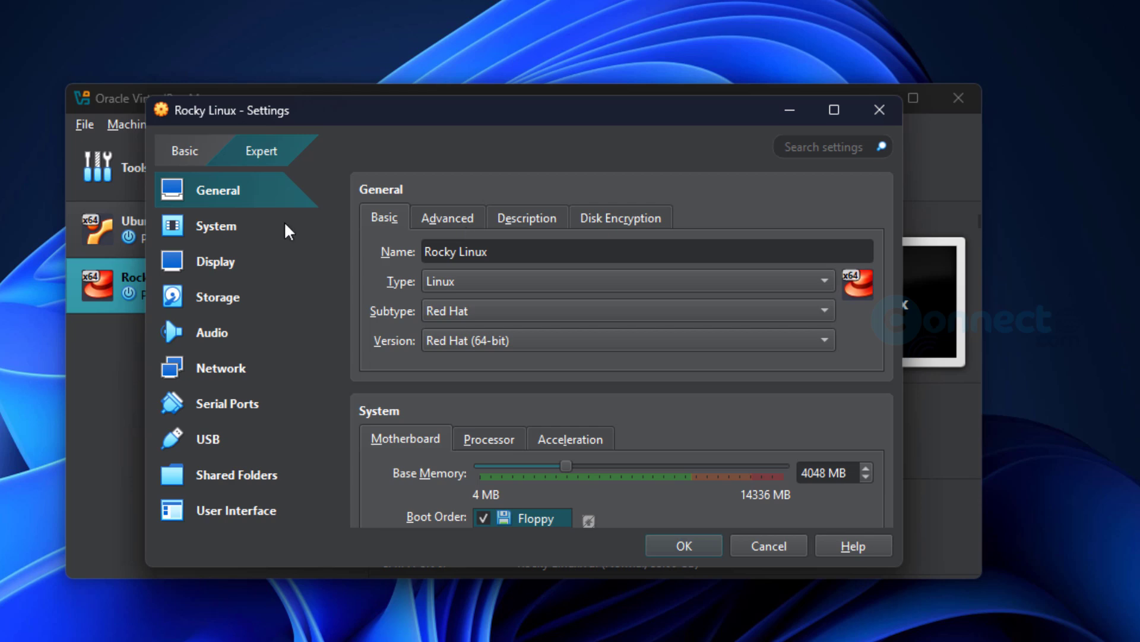
left_click(241, 236)
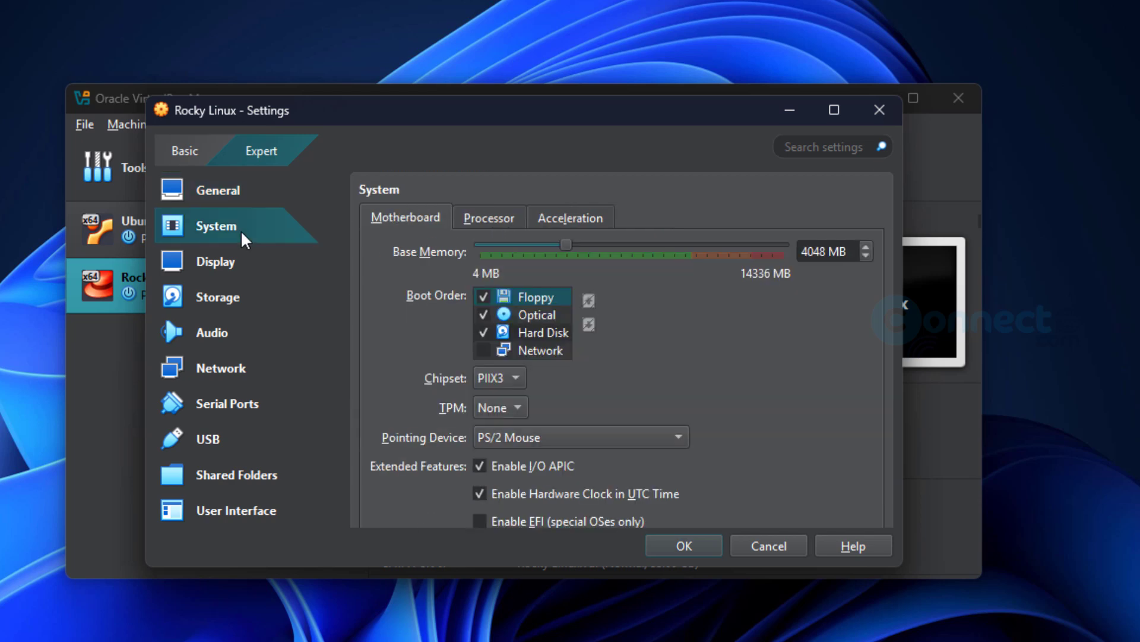
left_click(600, 439)
left_click(561, 463)
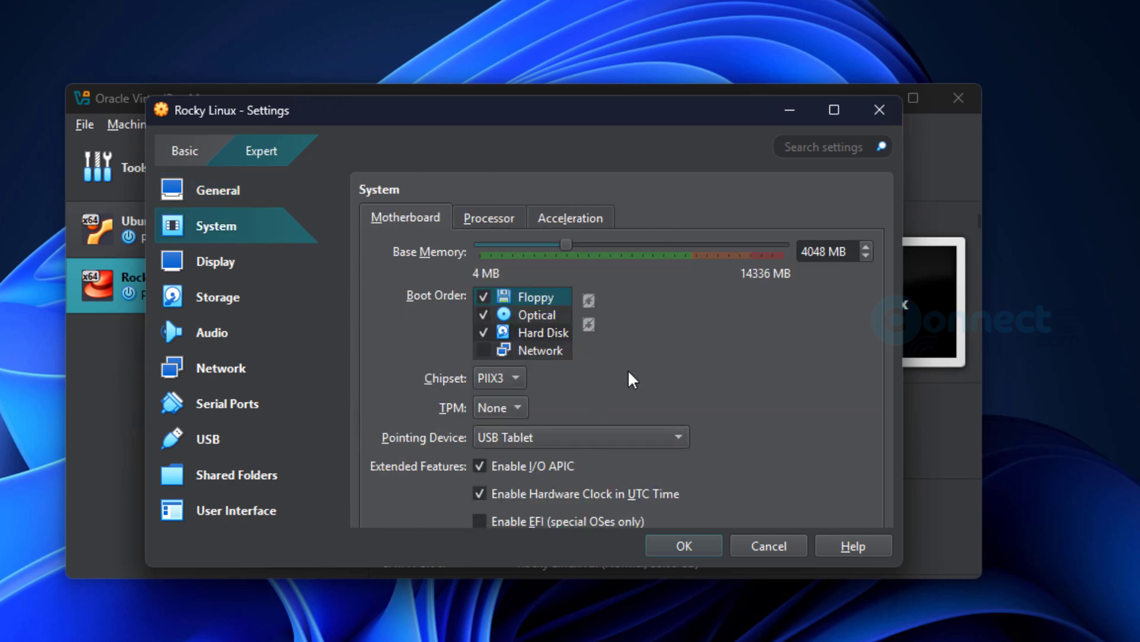
Check the processor settings, set the display's video memory to 128 MB and save the machine settings
left_click(482, 222)
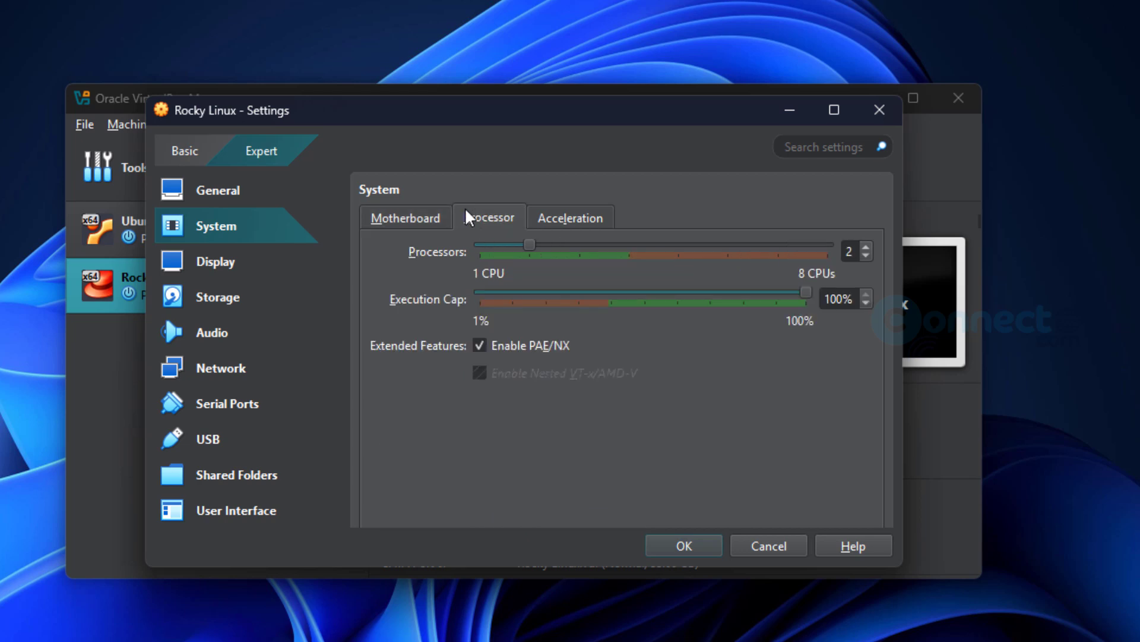
left_click(230, 270)
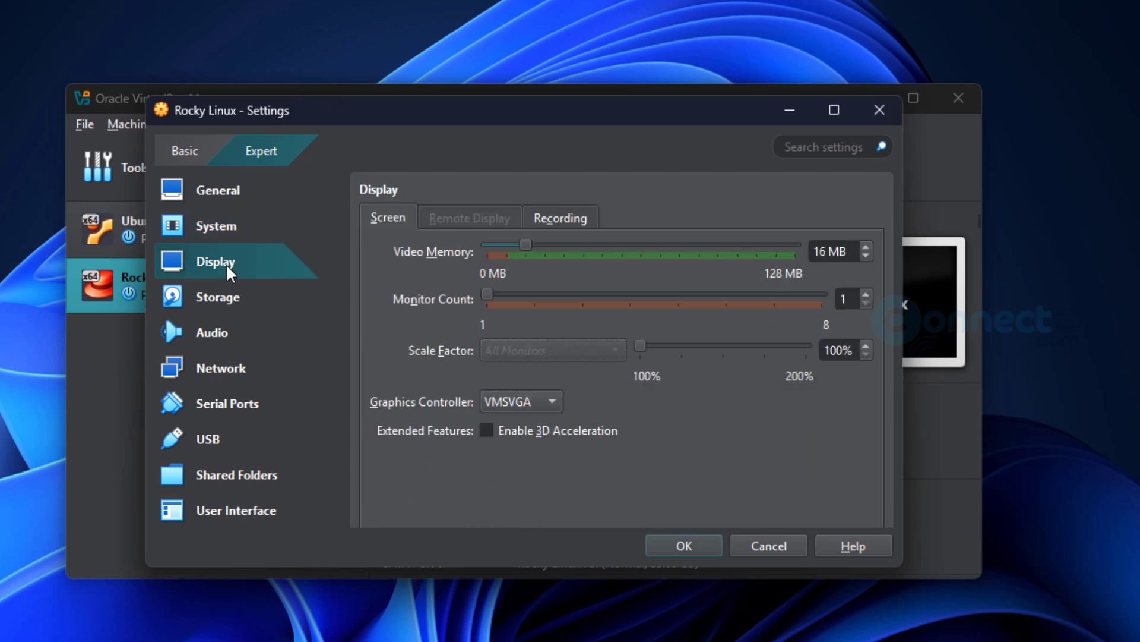
left_click_drag(526, 248, 803, 275)
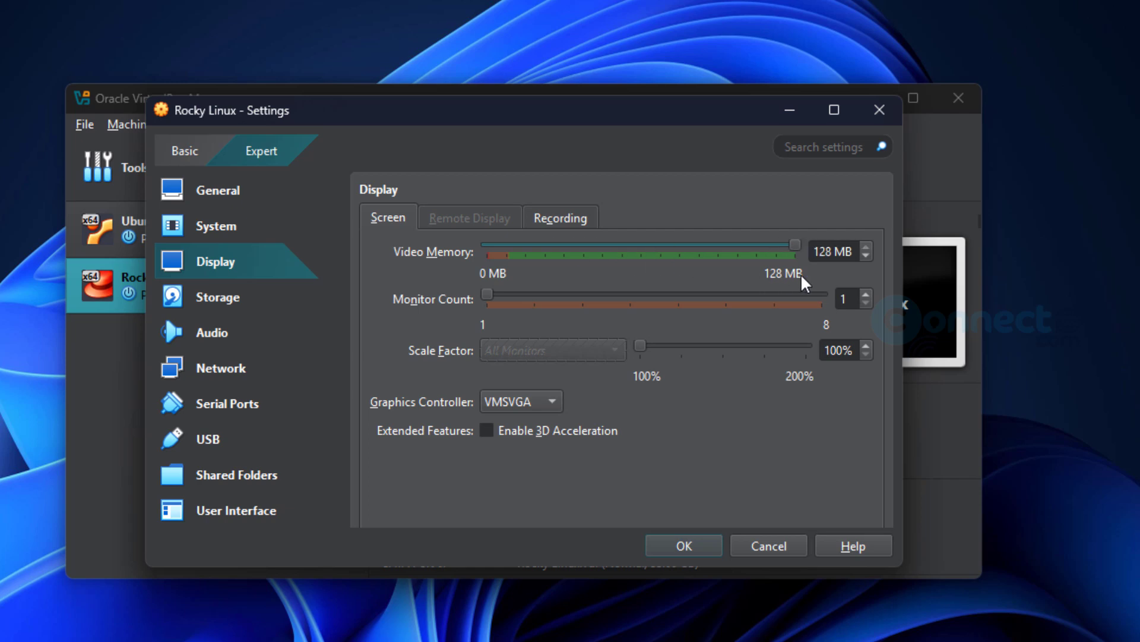
left_click(686, 550)
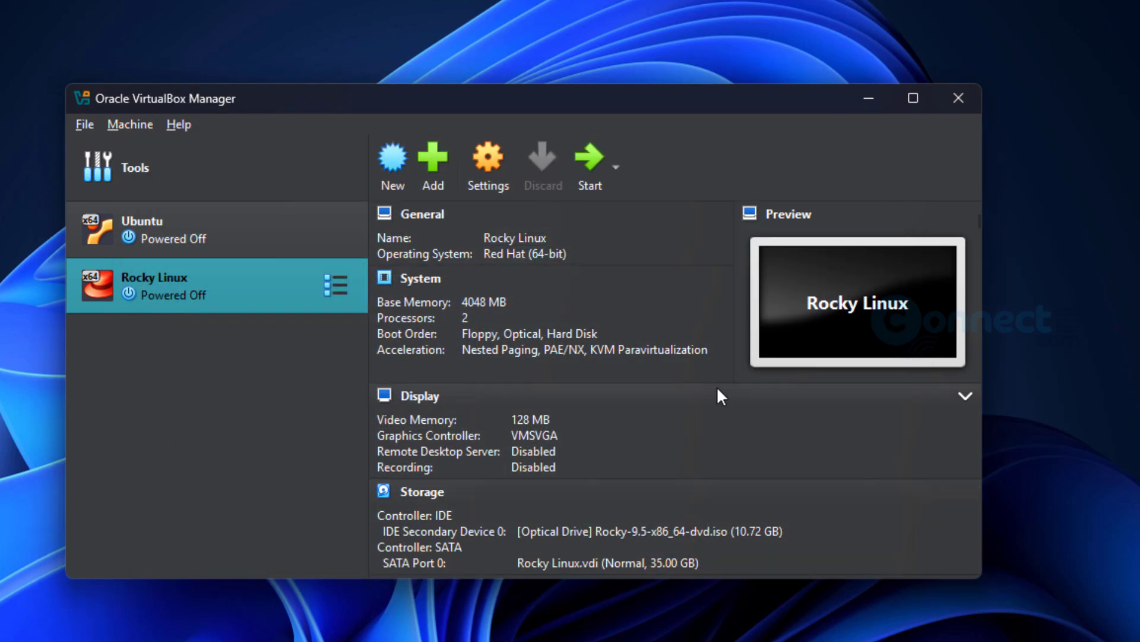
Start the Rocky Linux machine and boot the Install Rocky Linux 9.5 option, dismissing the notifications
left_click(587, 159)
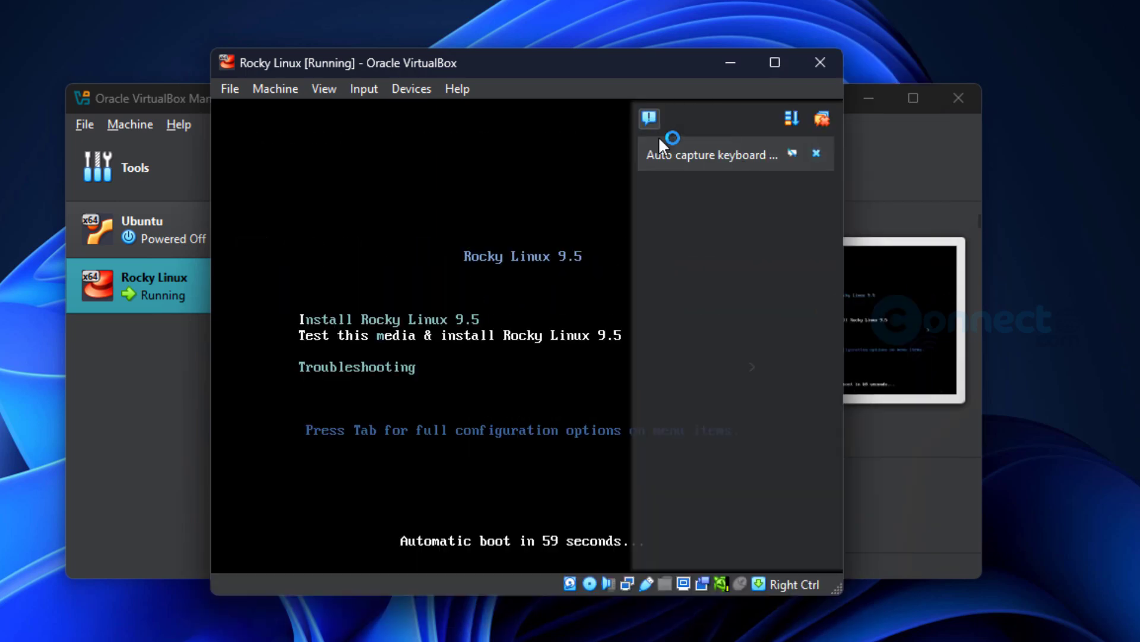
left_click(816, 153)
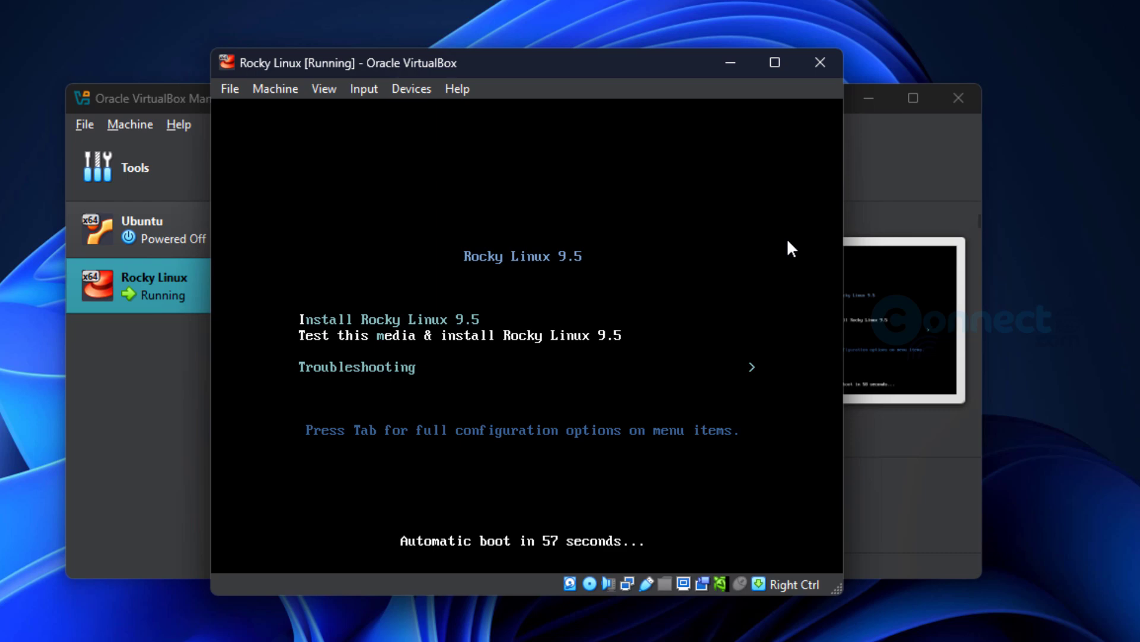
key("Up")
key("Return")
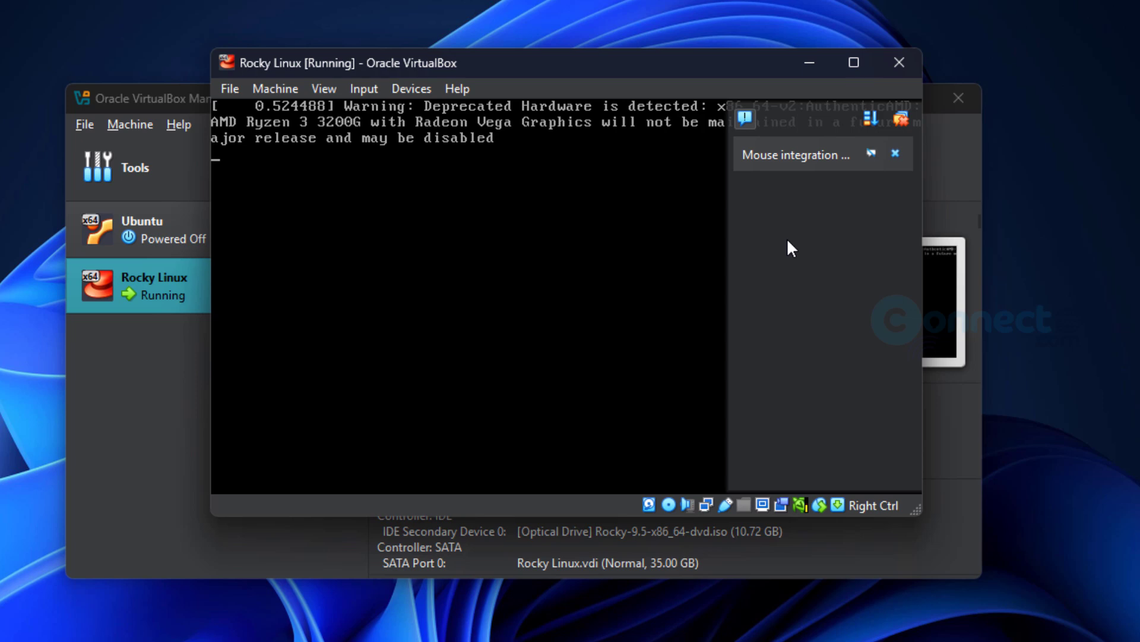
left_click(896, 154)
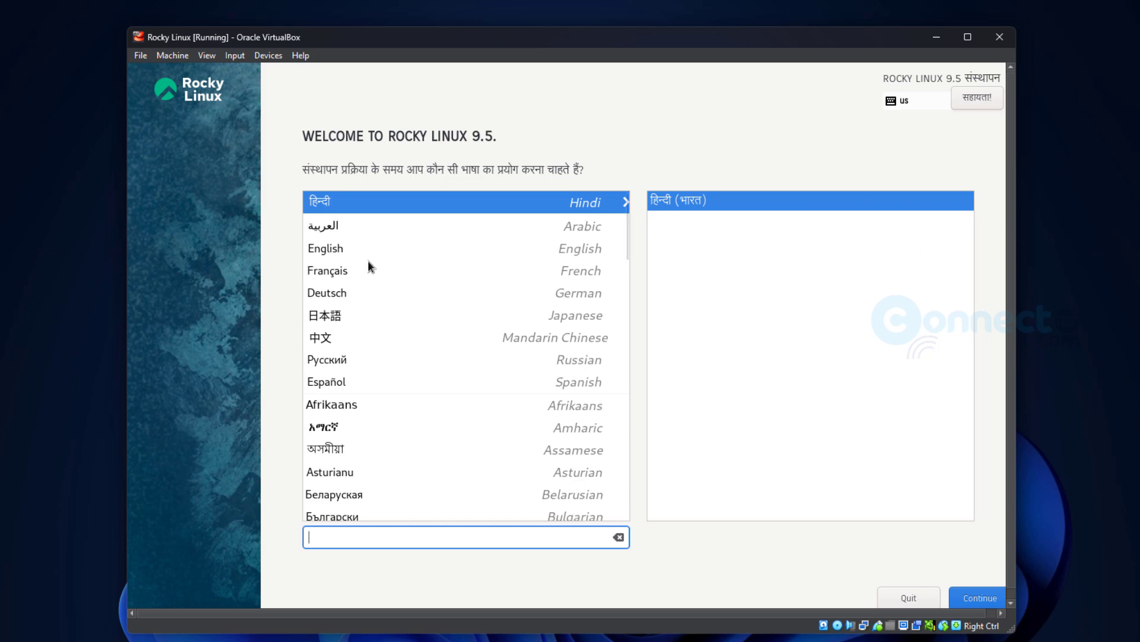
Choose English as the installation language and accept the 35 GiB VBOX hard disk with automatic partitioning as installation destination
left_click(330, 253)
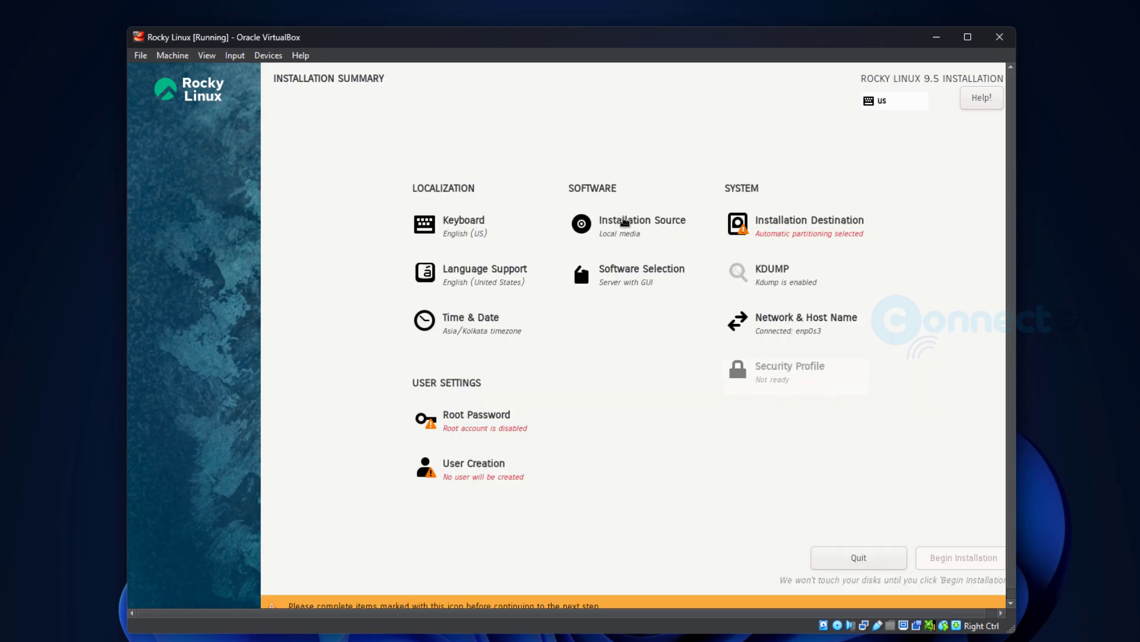
left_click(752, 229)
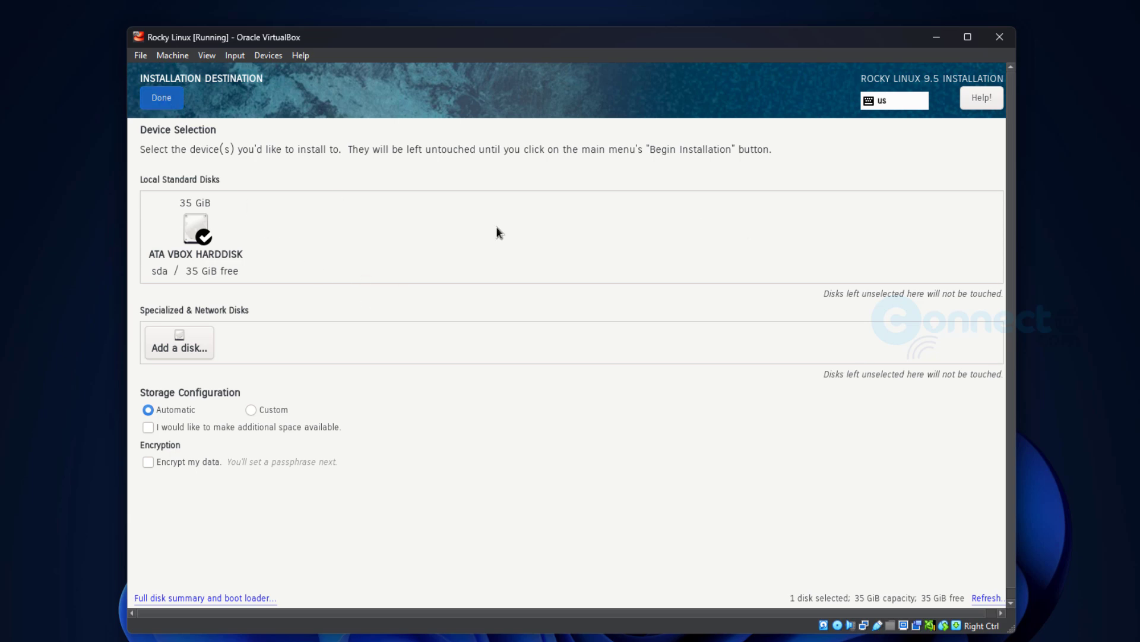
key("alt+d")
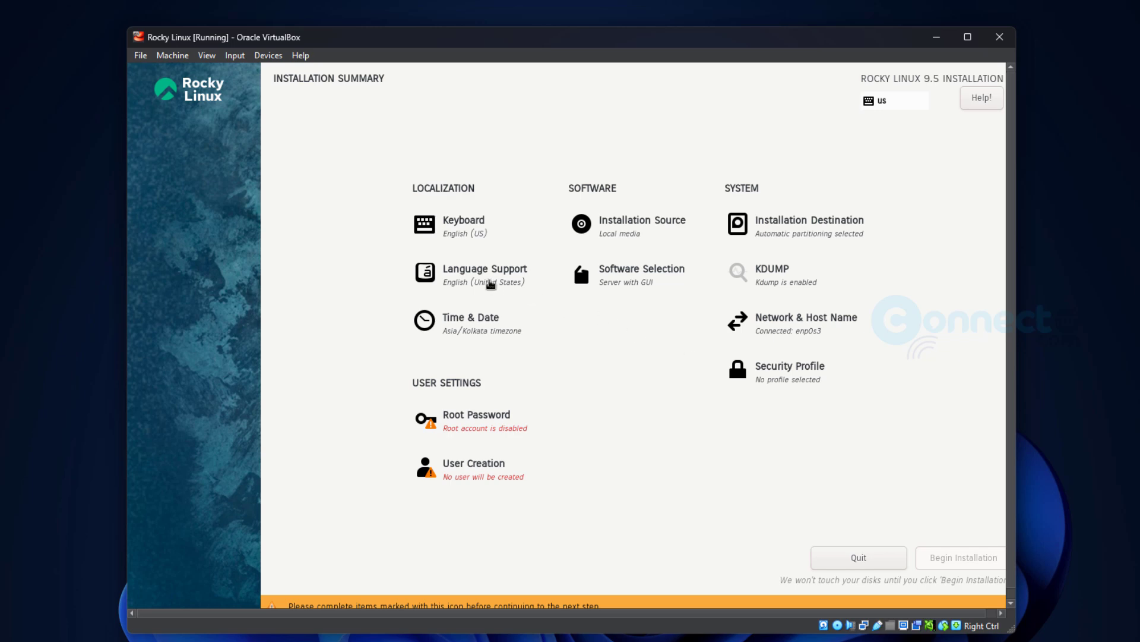
Set the software selection's base environment to Workstation and keep the time zone as Asia/Kolkata
left_click(626, 288)
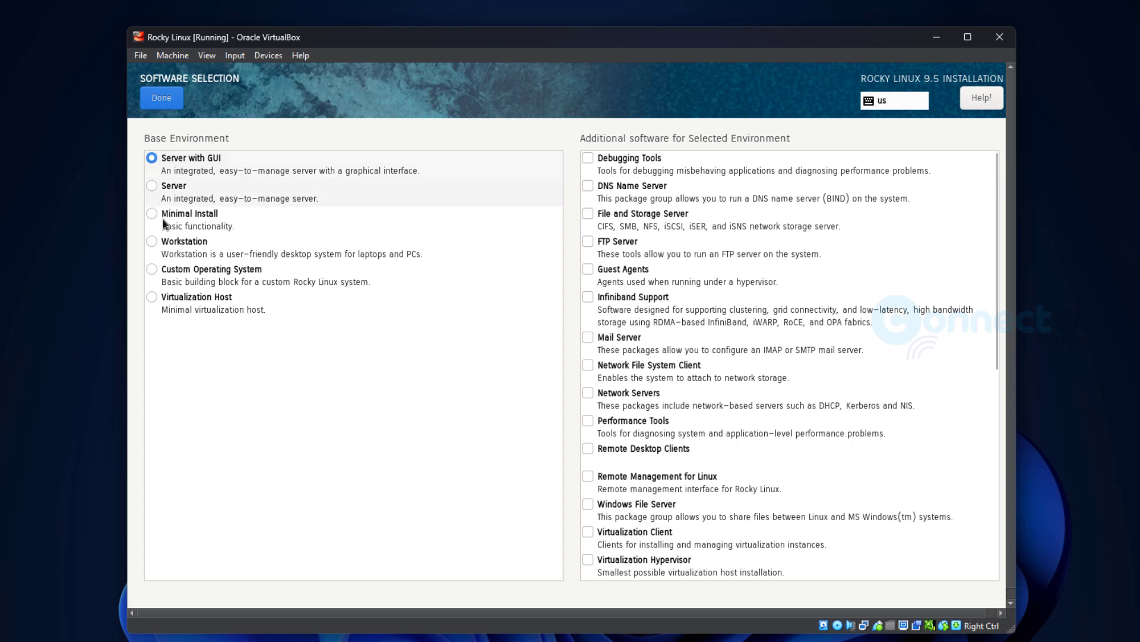
left_click(153, 188)
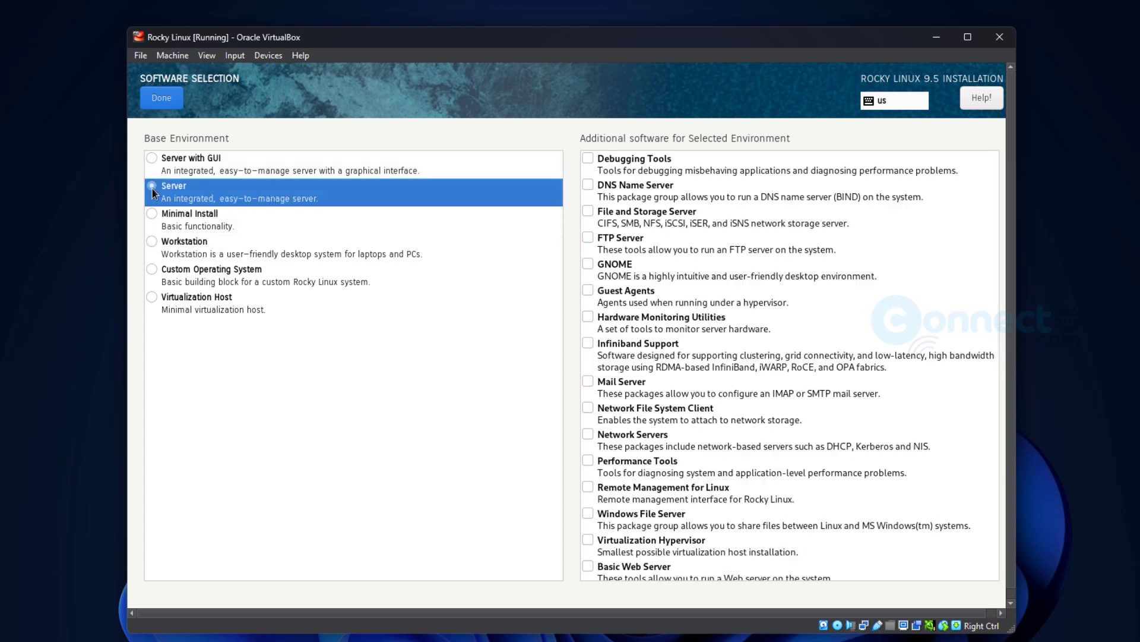
left_click(154, 215)
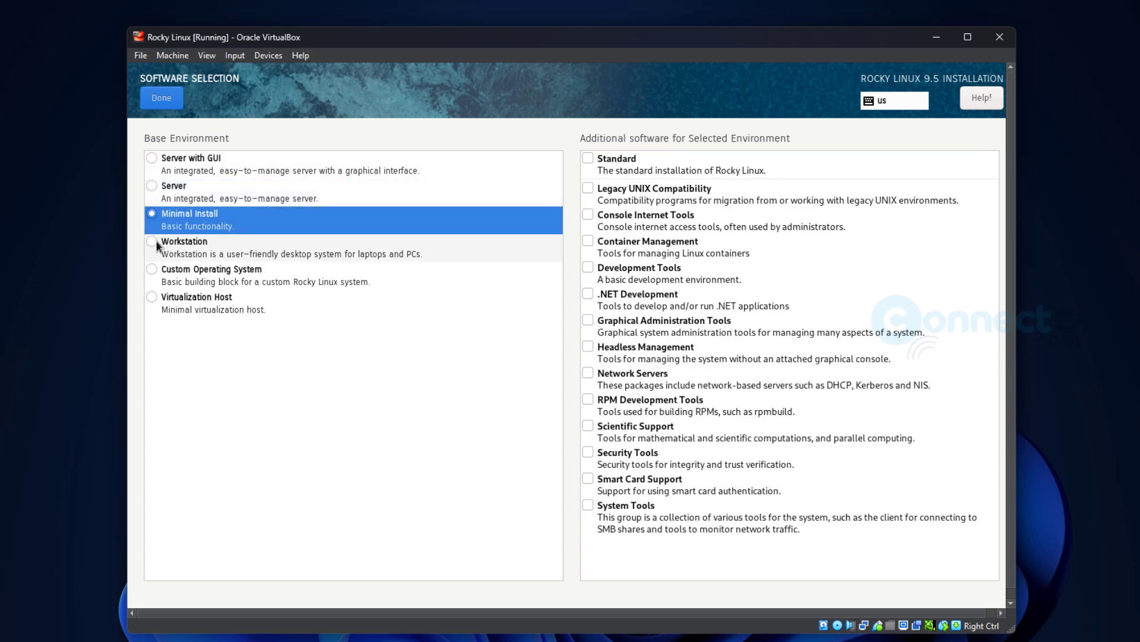
left_click(155, 243)
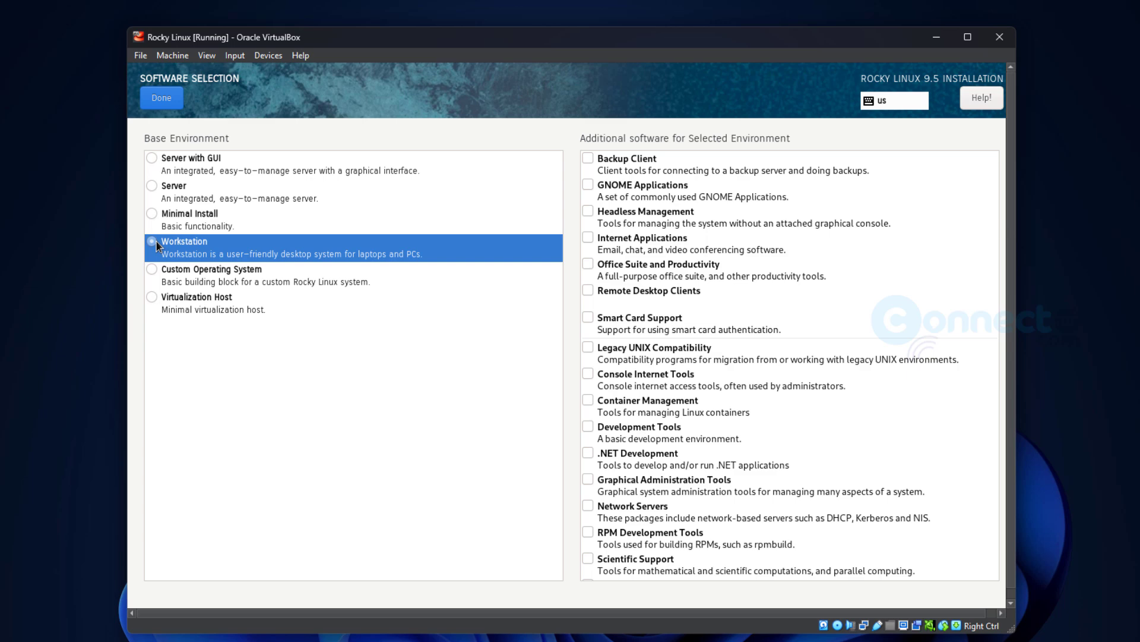
left_click(589, 188)
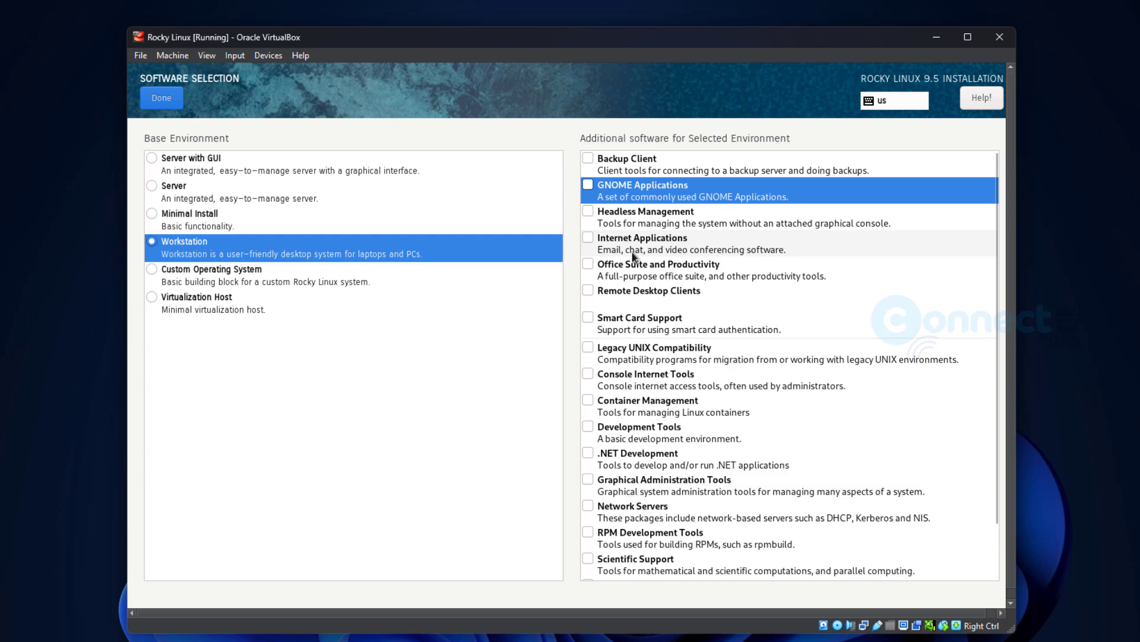
left_click(585, 241)
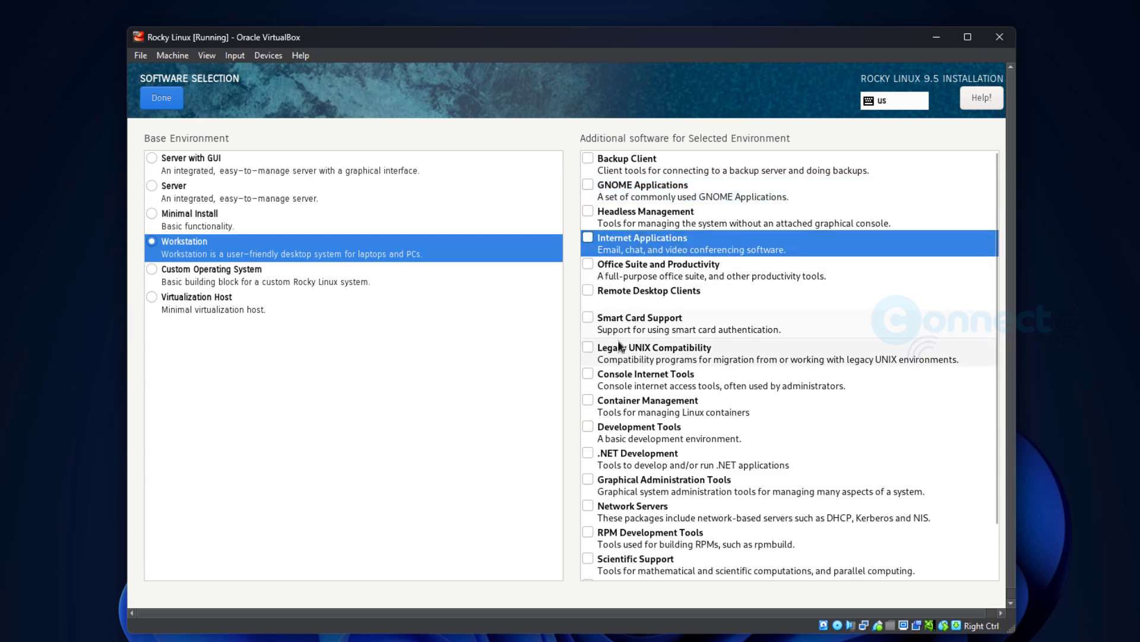
scroll(620, 347, "down", 2)
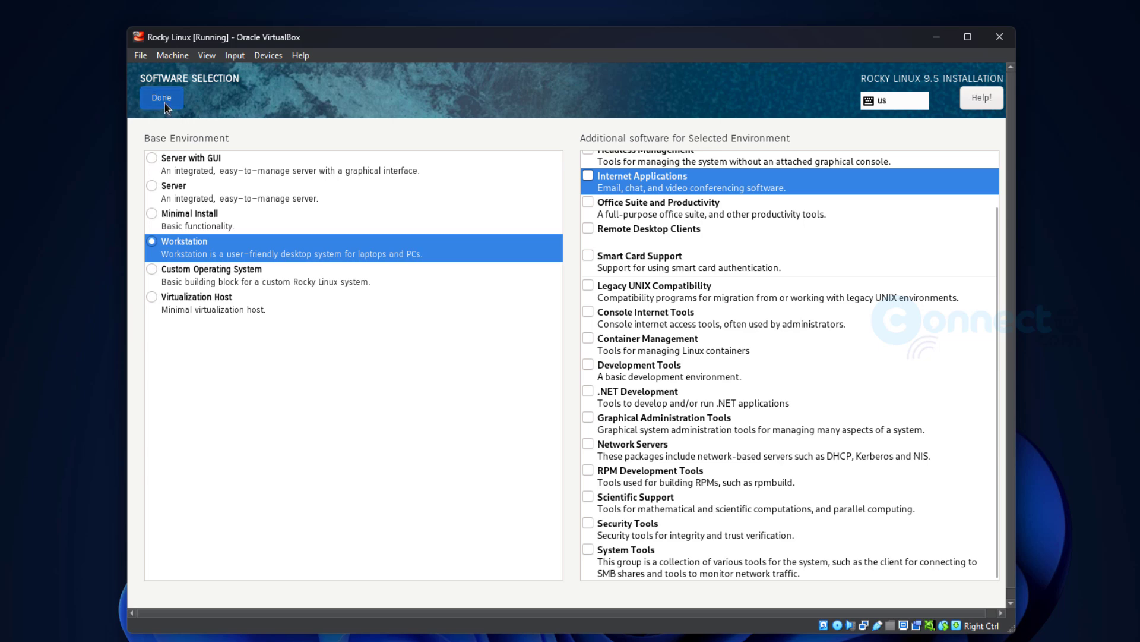
key("alt+d")
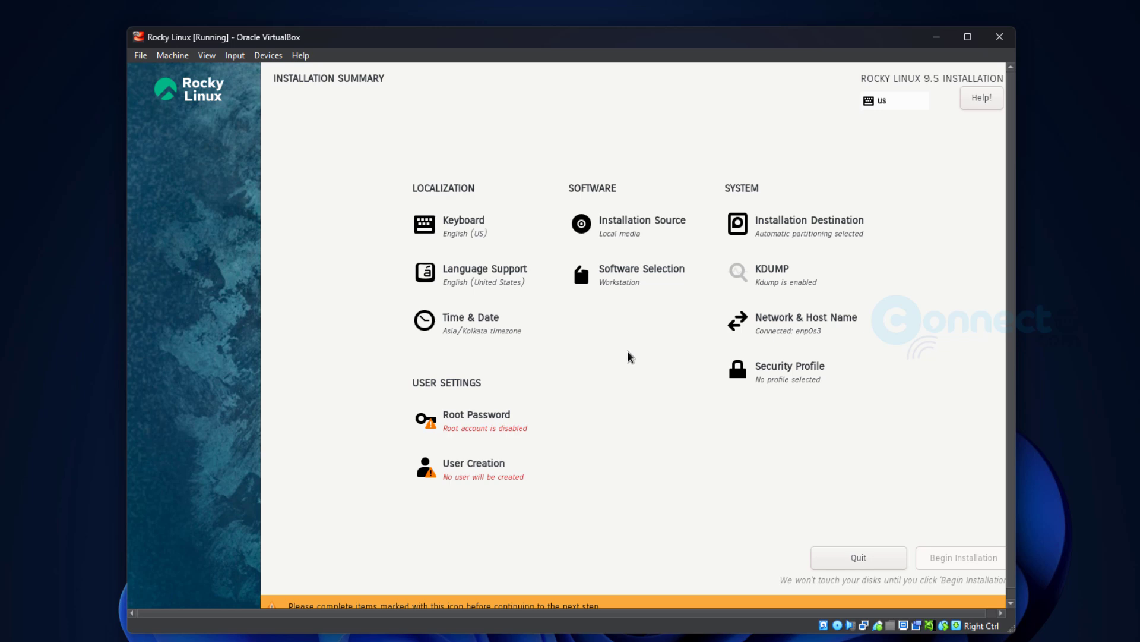
left_click(483, 326)
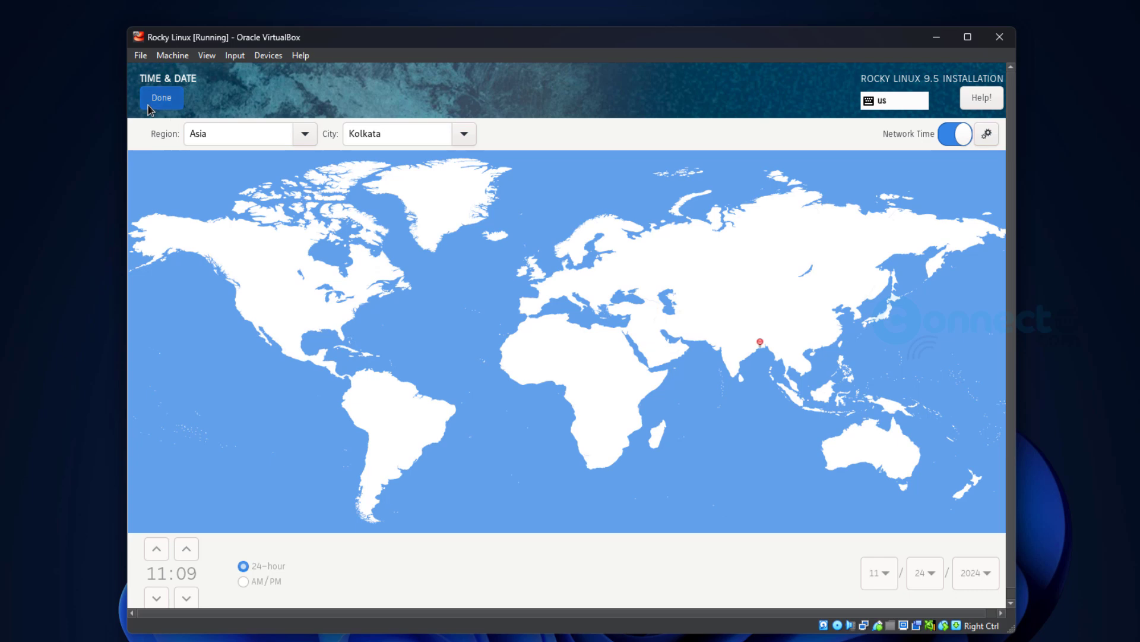
left_click(148, 106)
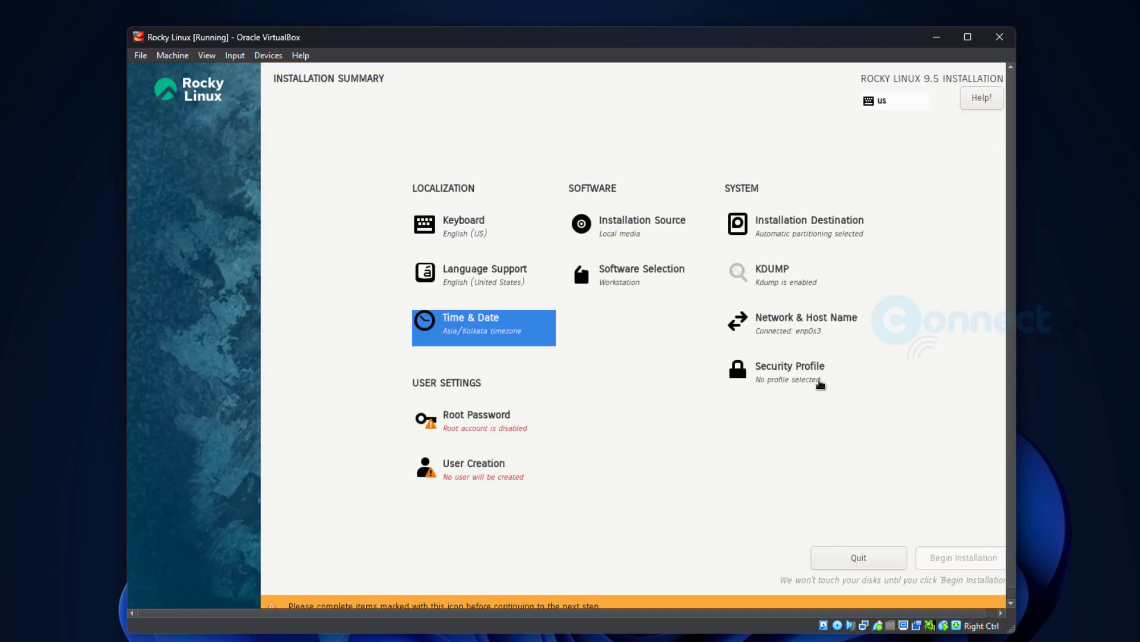
Set the root account's password, entering it in both the root password and confirmation fields
left_click(498, 424)
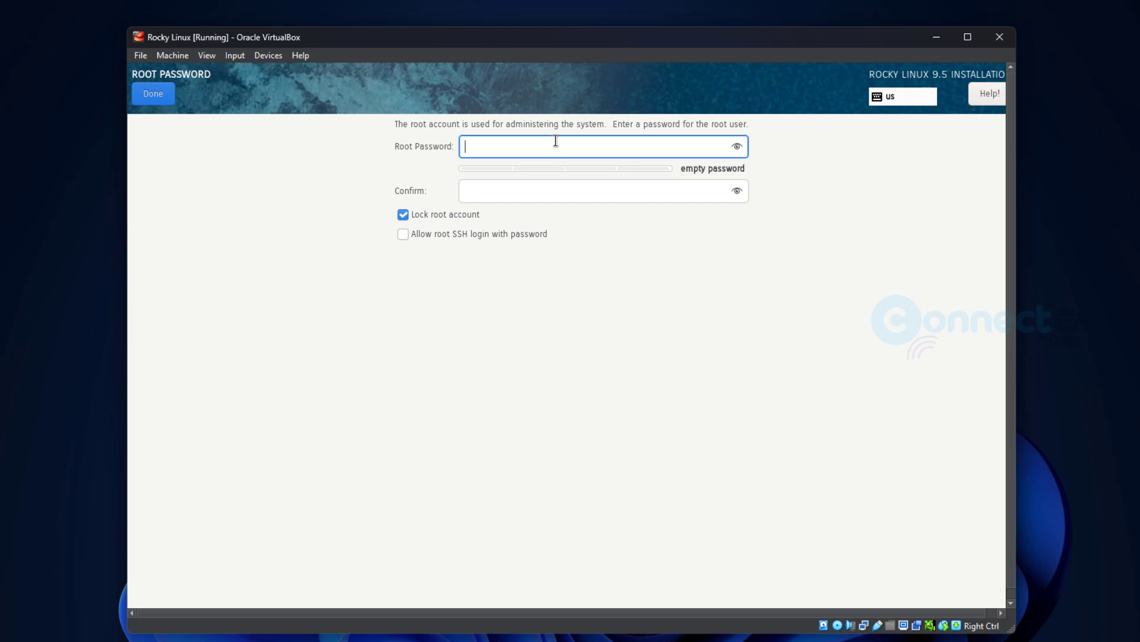
type("••••")
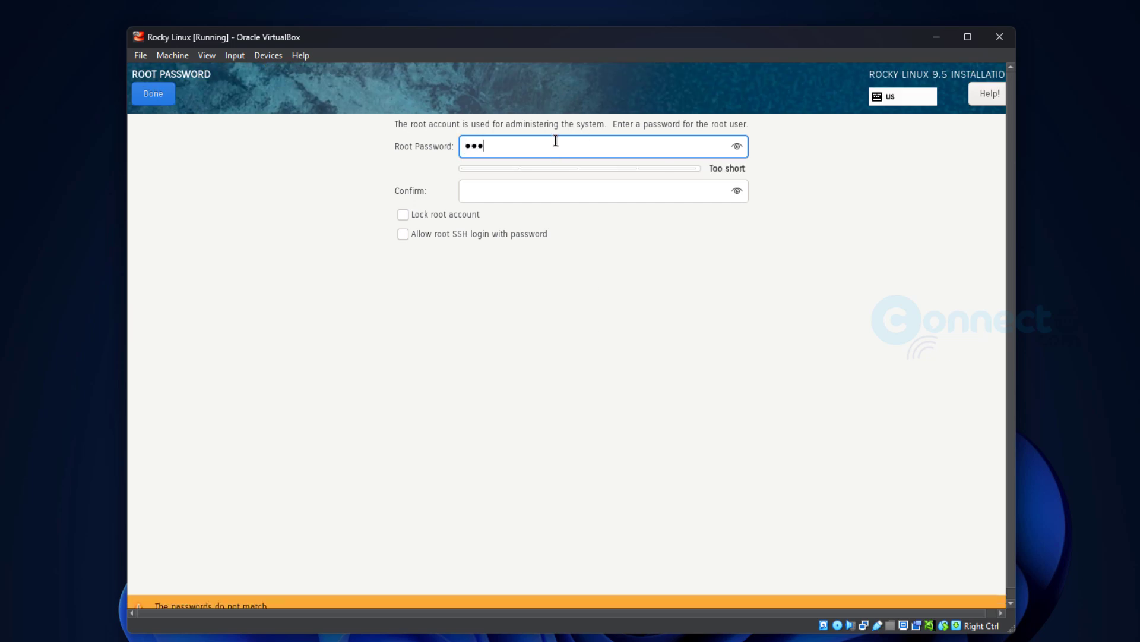
type("•••")
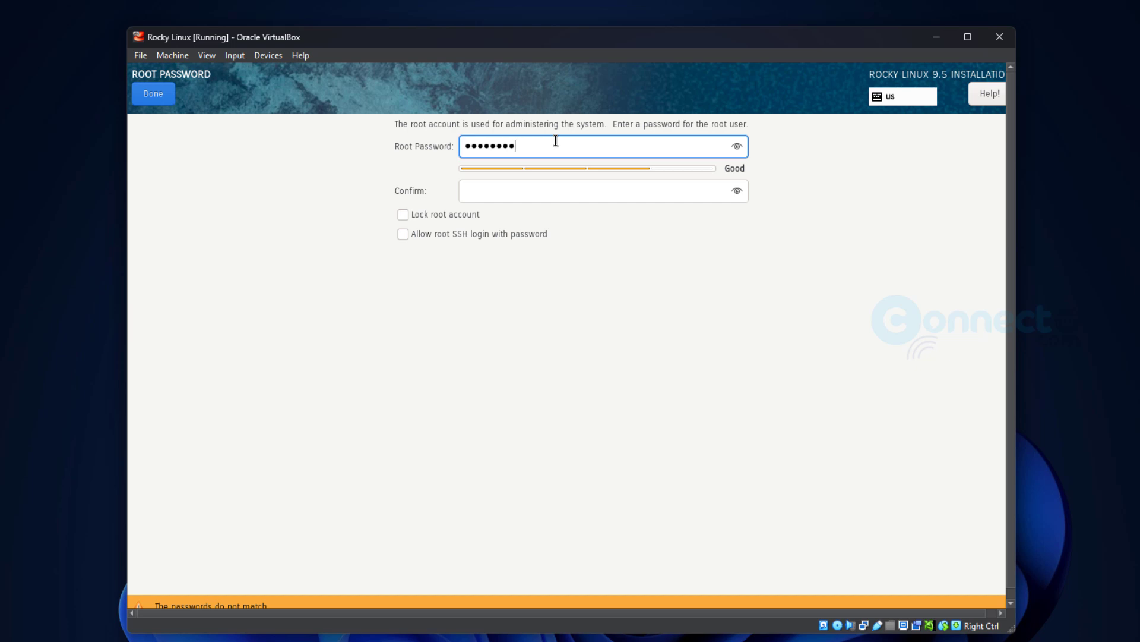
key("Tab")
type("••••")
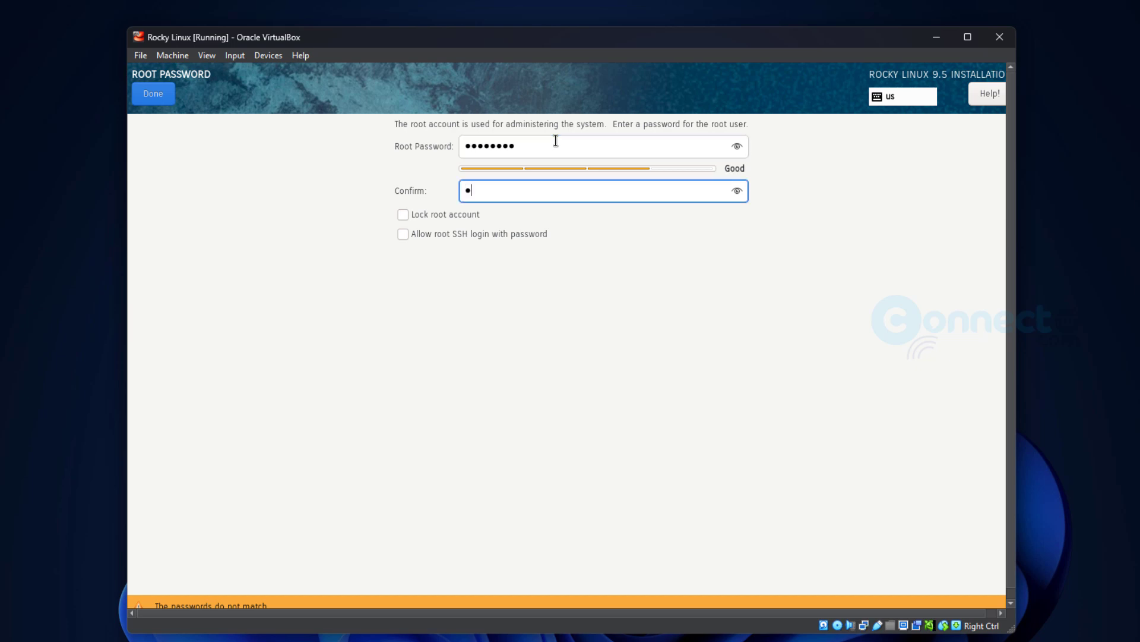
type("•••••")
left_click(165, 101)
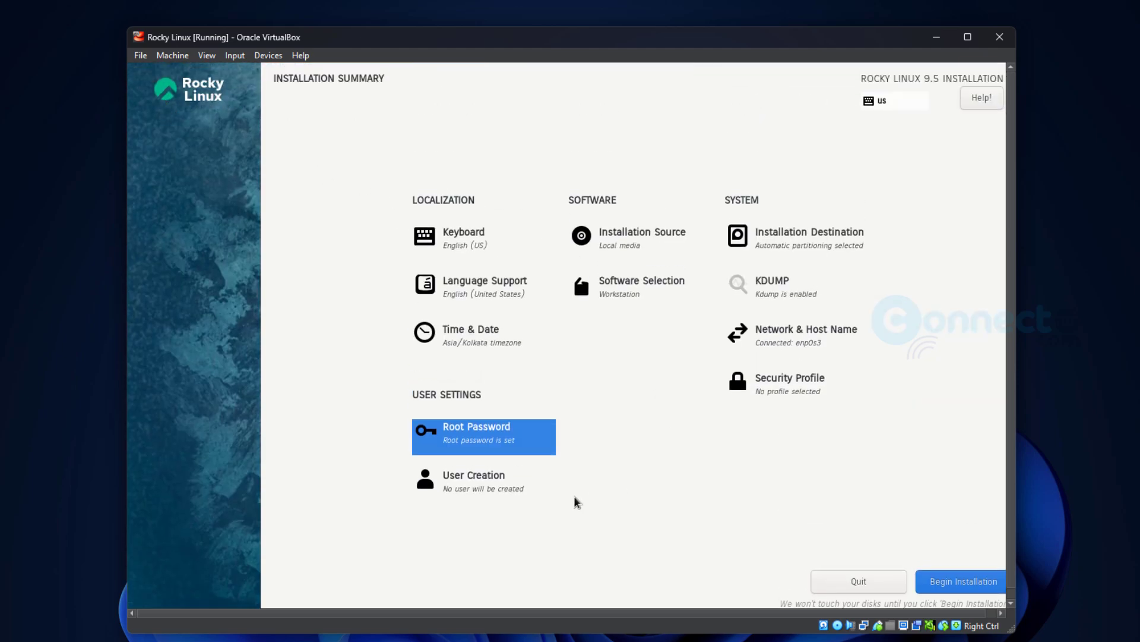
Create a user account by entering the full name, the account password and its confirmation
left_click(473, 488)
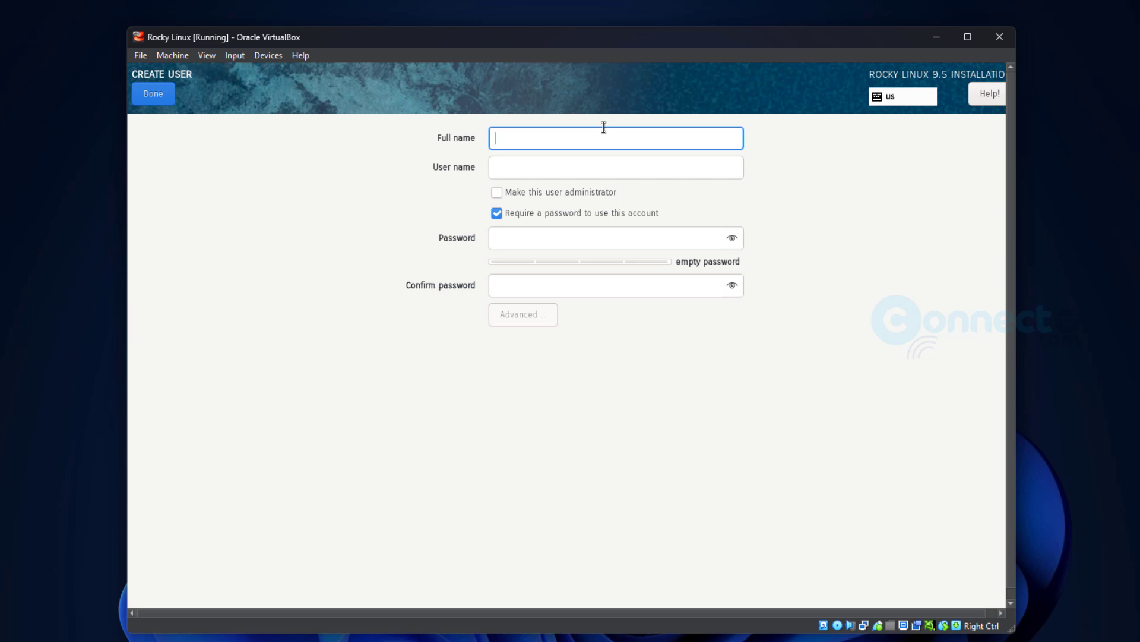
type("mani")
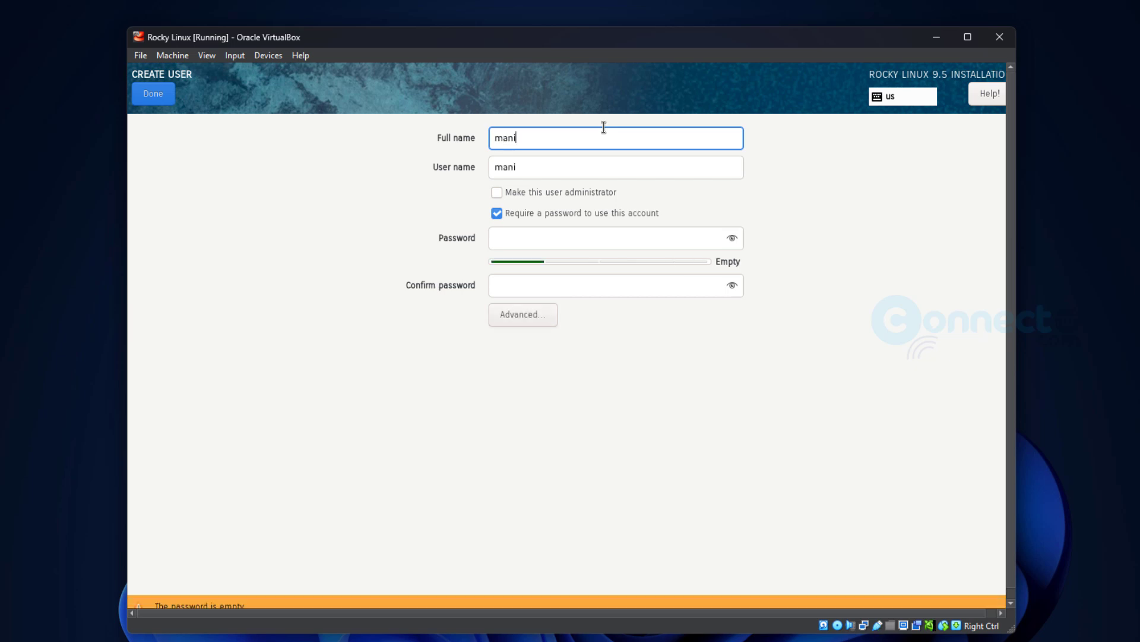
type("kandan")
key("Tab")
key("Tab")
key("Tab")
key("Tab")
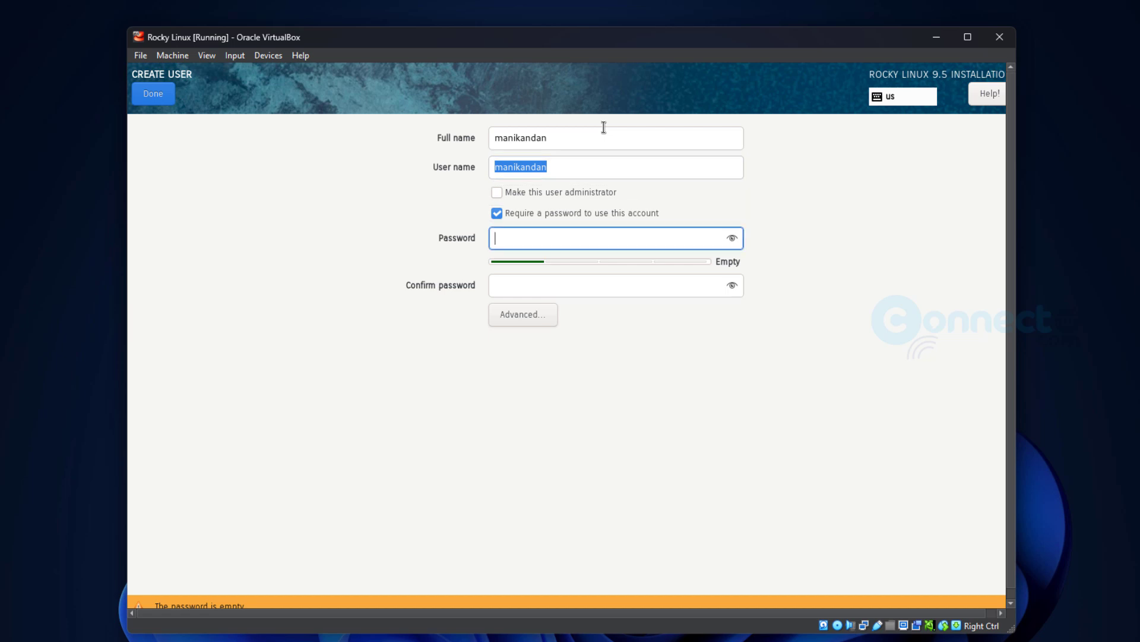
type("****")
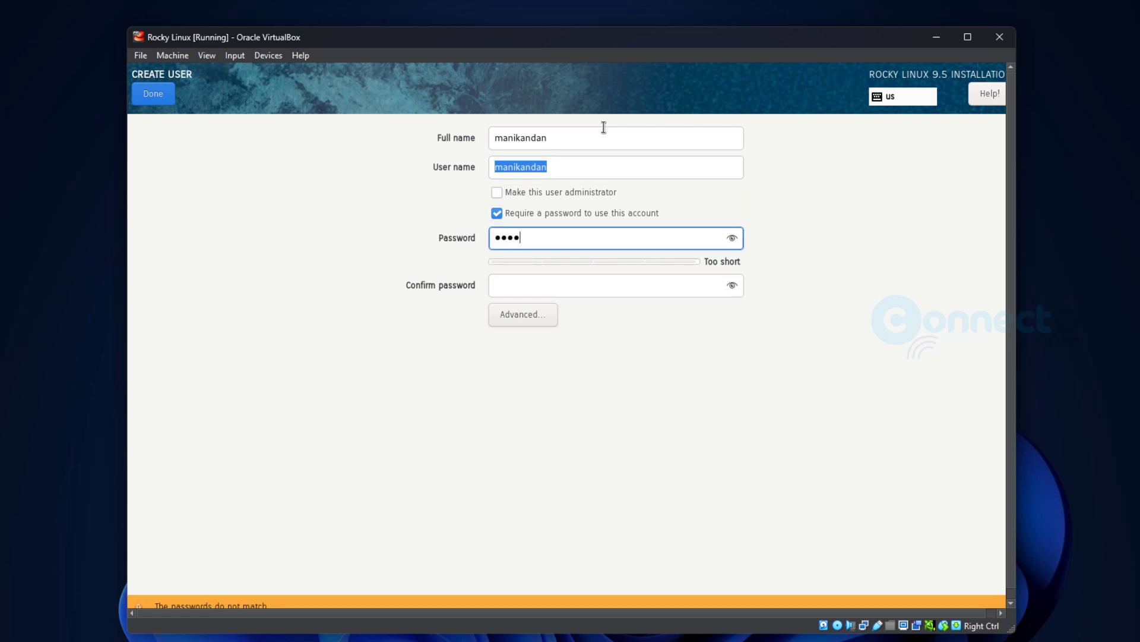
type("****")
key("Tab")
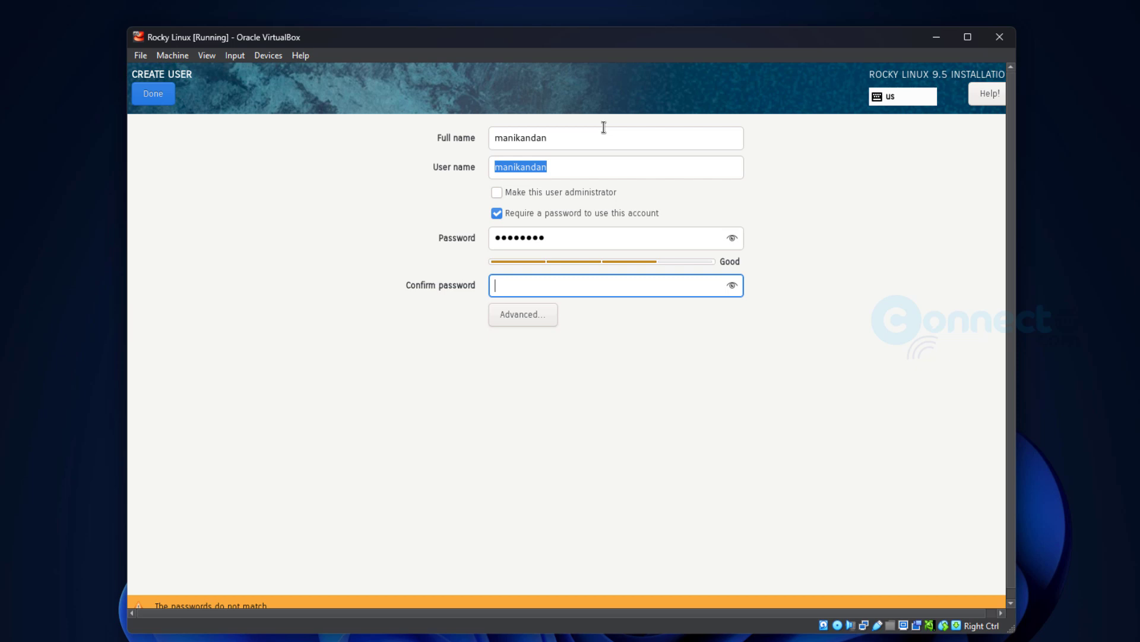
type("********")
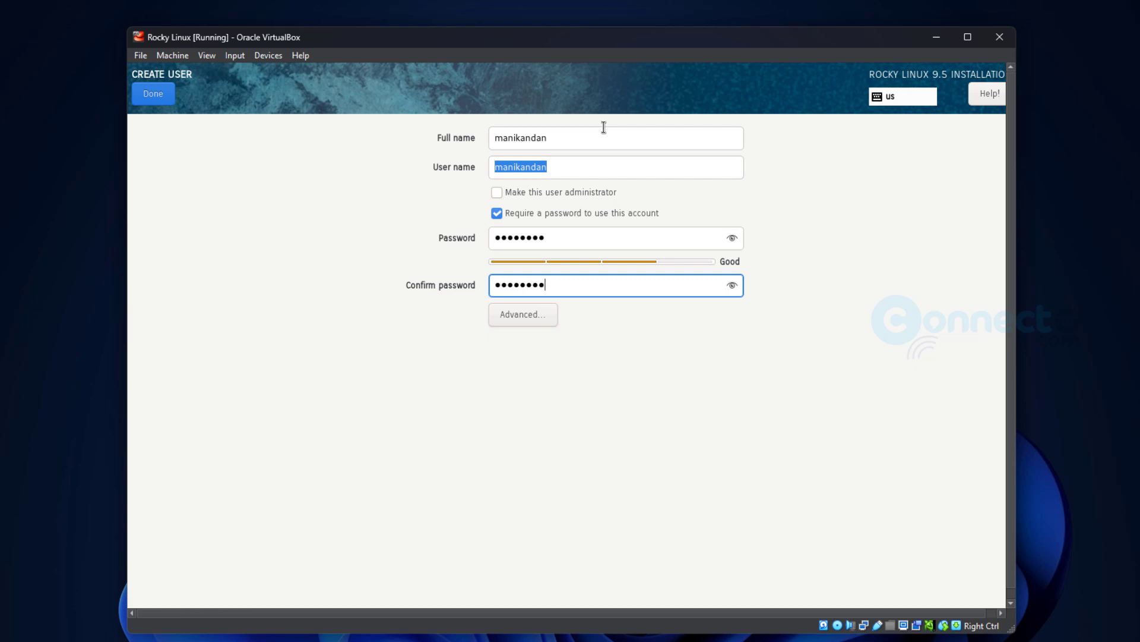
left_click(166, 101)
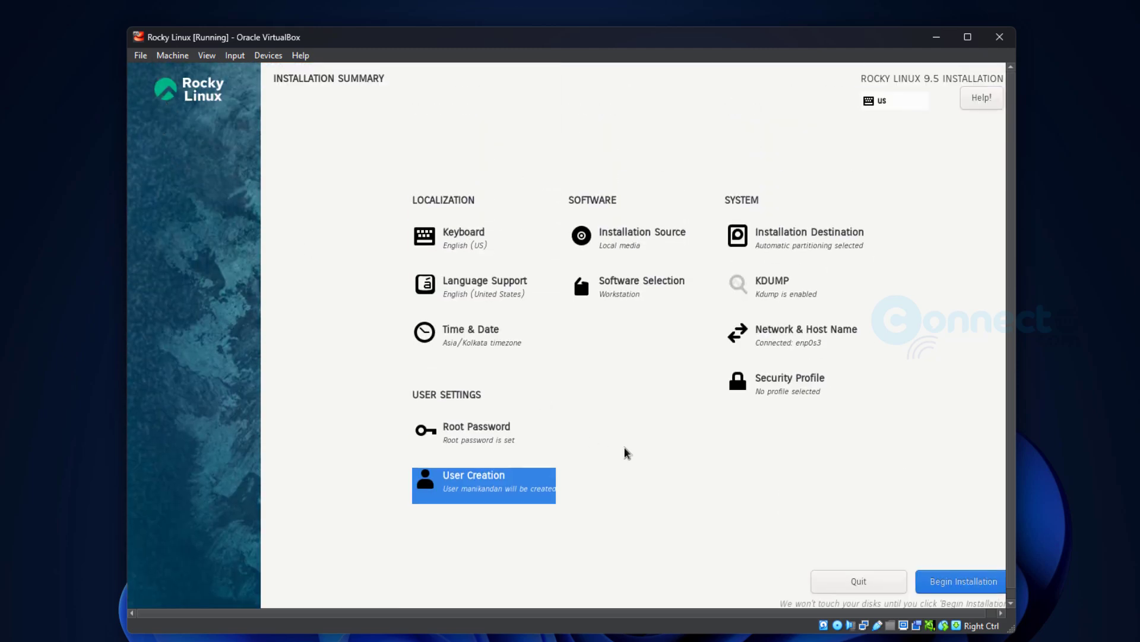
Begin the Rocky Linux installation and reboot the system once it completes
left_click(961, 582)
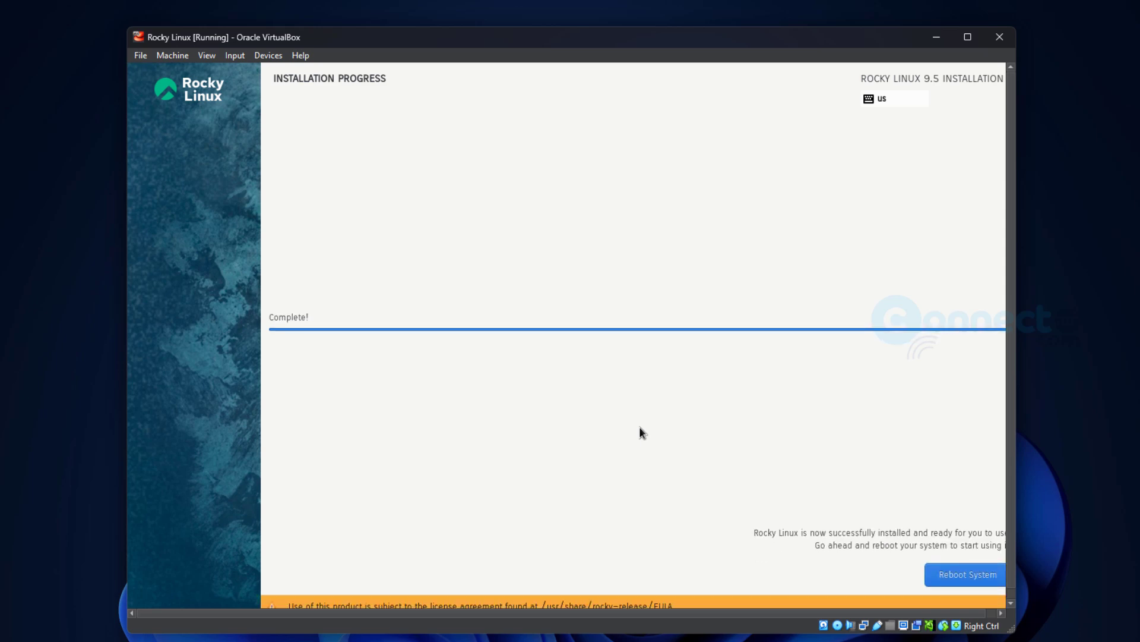
left_click(965, 578)
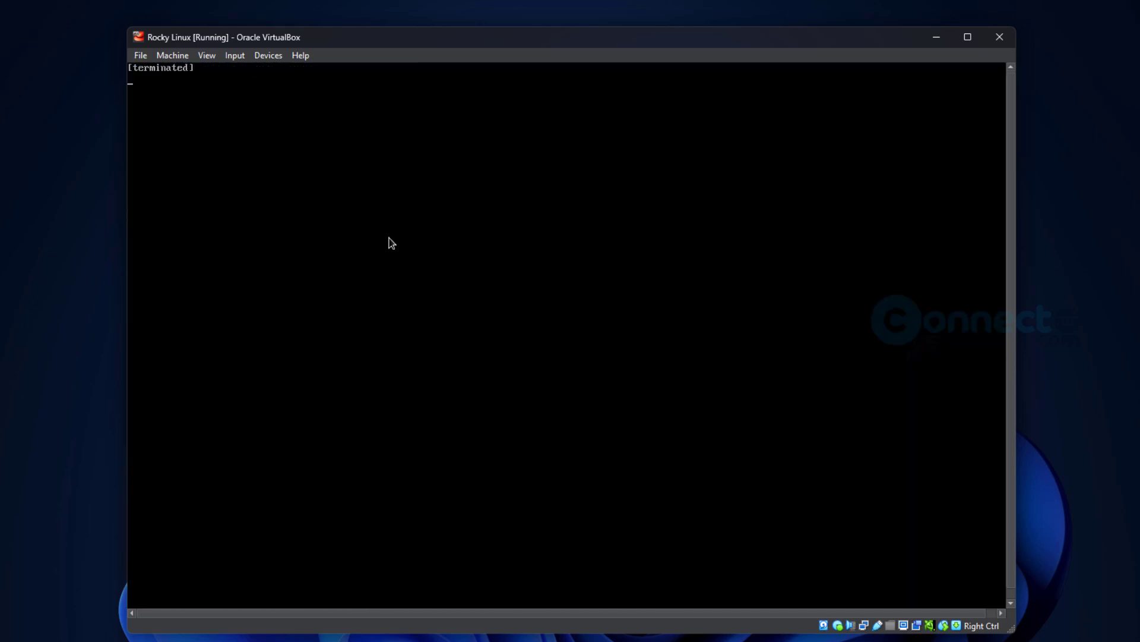
Check during the reboot whether the Rocky-9.5-x86_64-dvd.iso image is still inserted in the machine's optical drive
left_click(208, 55)
left_click(183, 55)
left_click(271, 54)
mouse_move(301, 70)
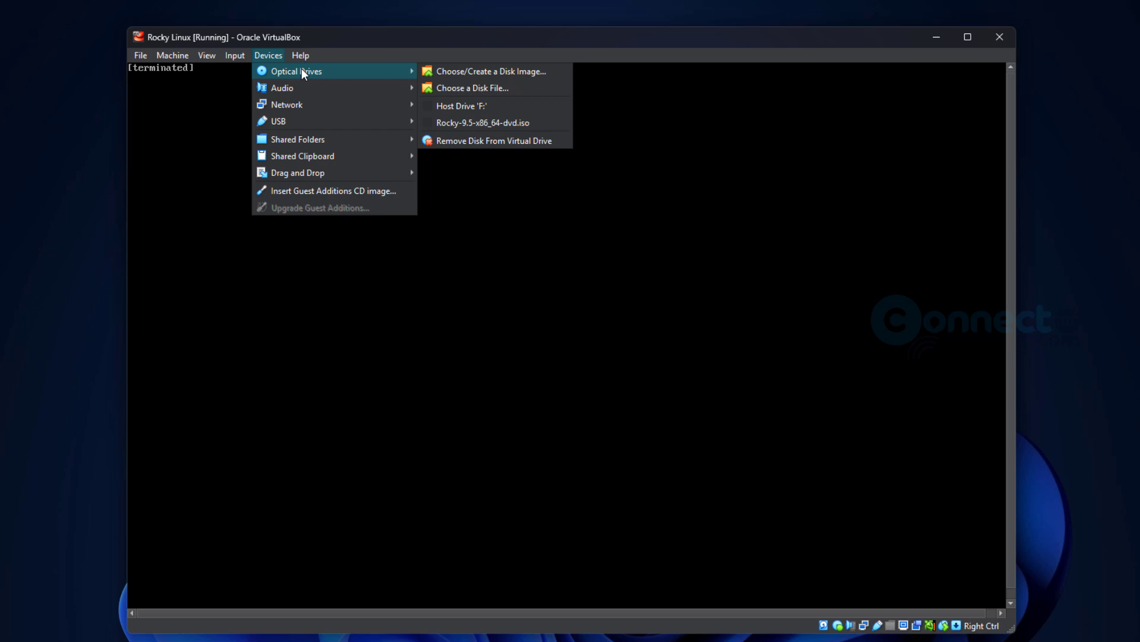
left_click(354, 41)
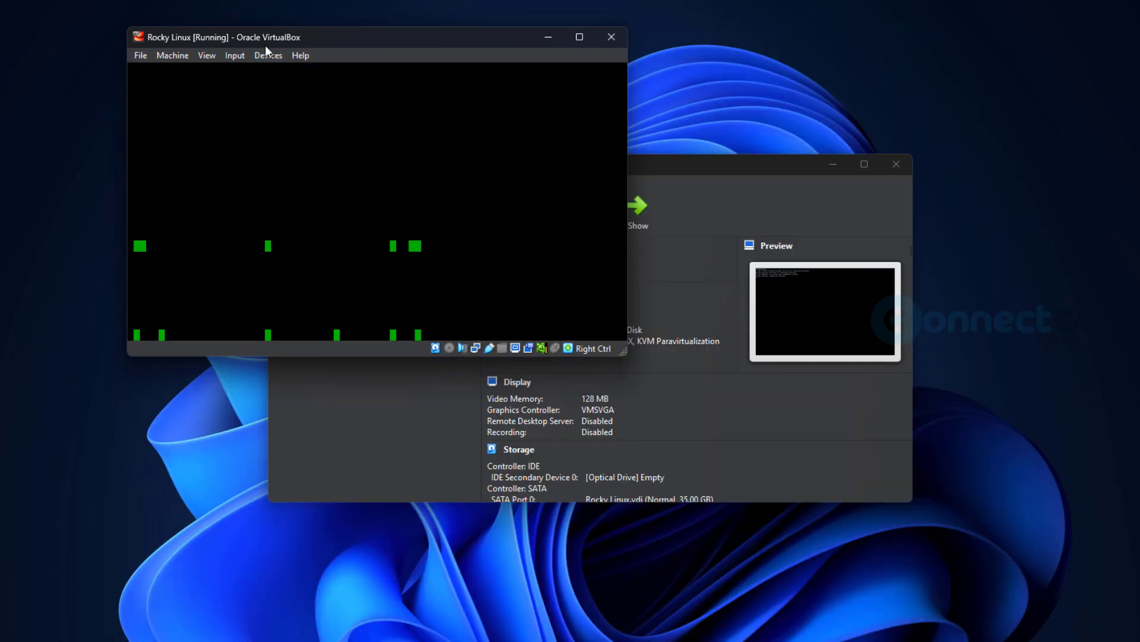
left_click(238, 55)
mouse_move(306, 75)
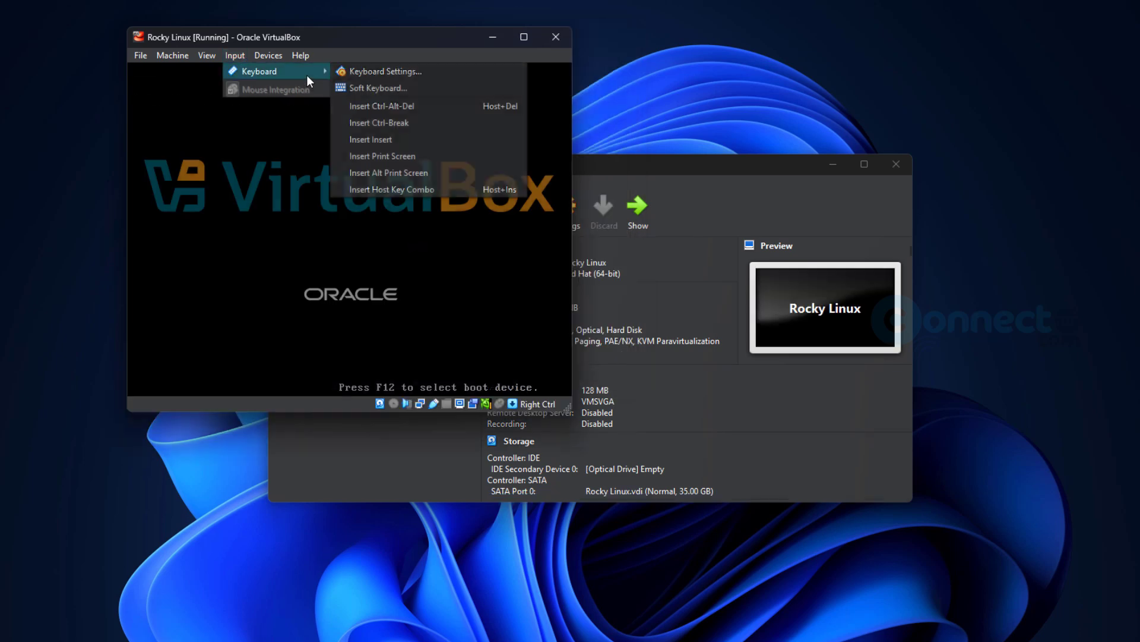
mouse_move(265, 52)
mouse_move(366, 69)
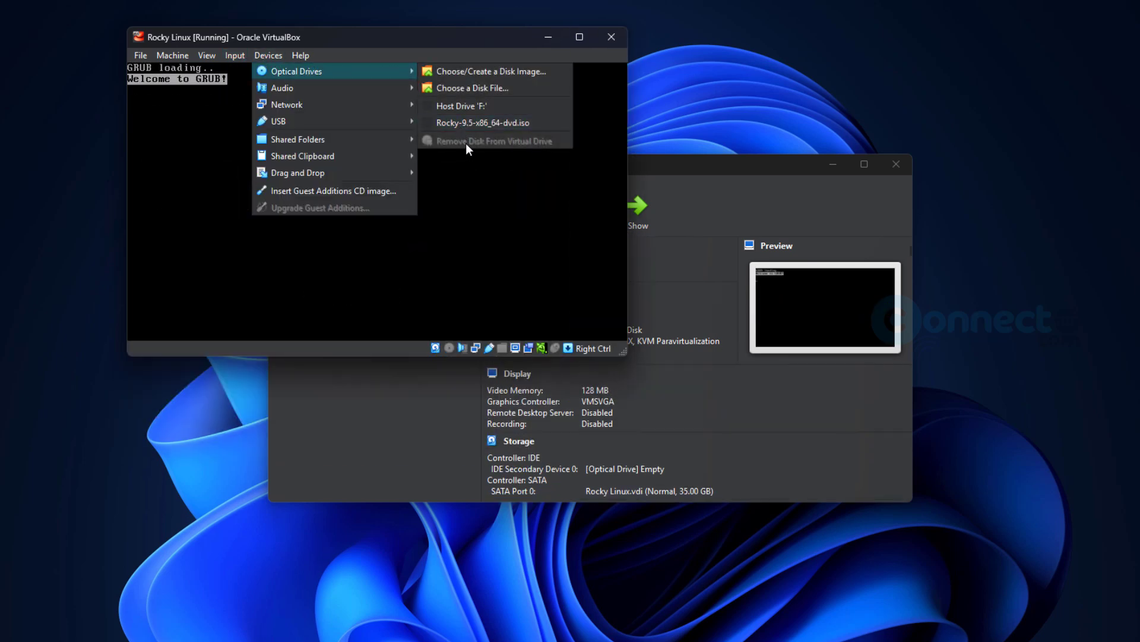
left_click(436, 37)
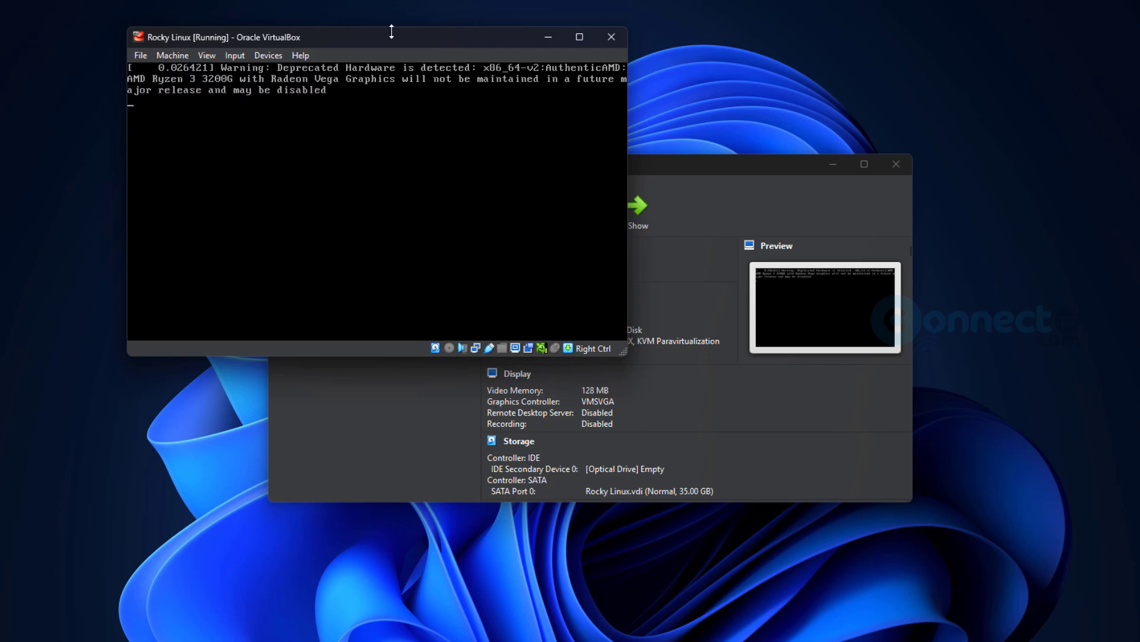
left_click(270, 53)
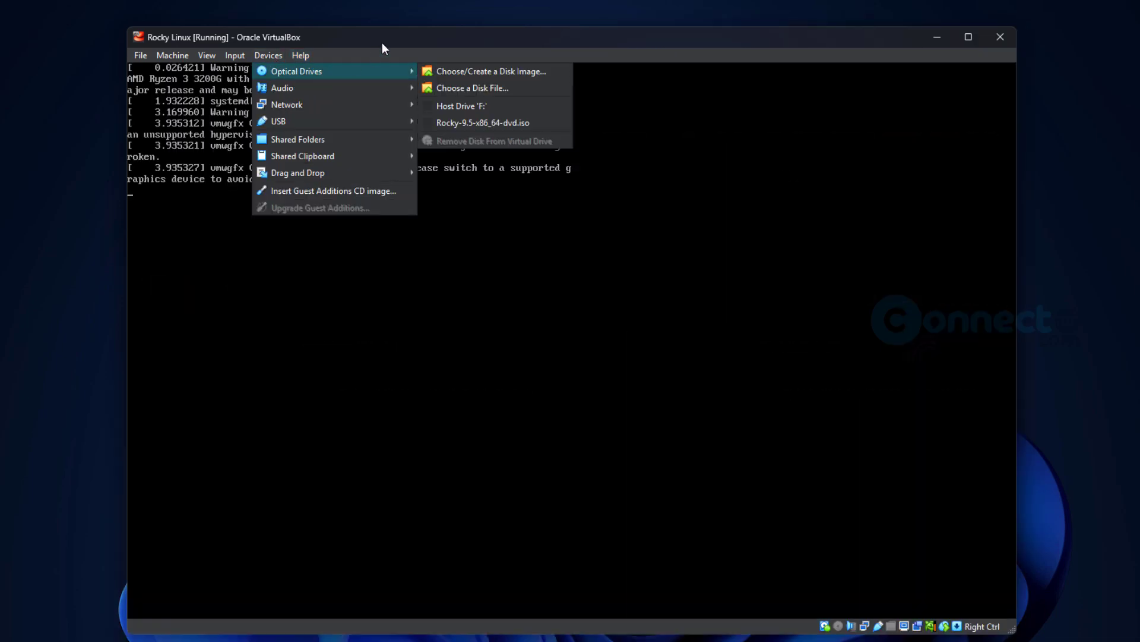
left_click(384, 37)
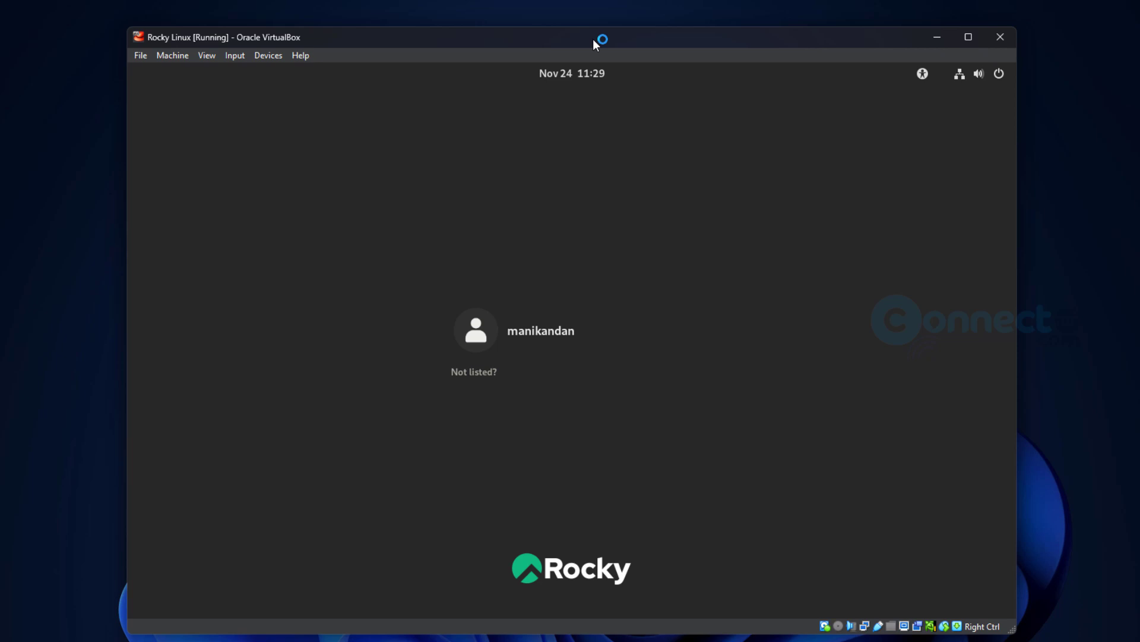
Log in to the created user account with its password, decline the welcome tour and show the desktop
left_click(558, 332)
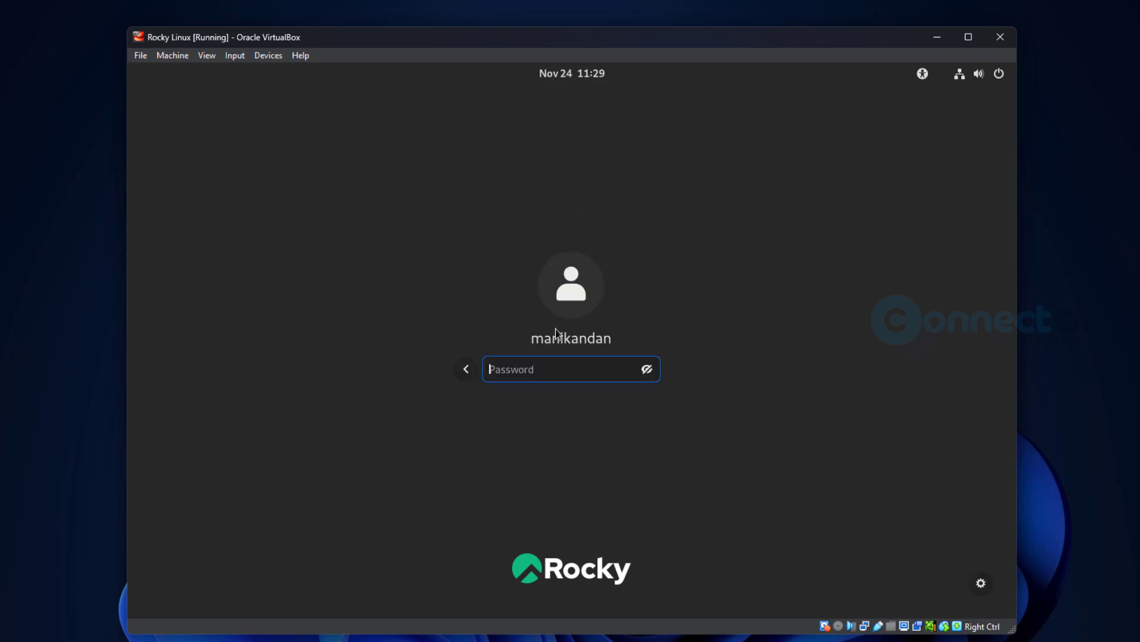
type("••••••••")
key("Return")
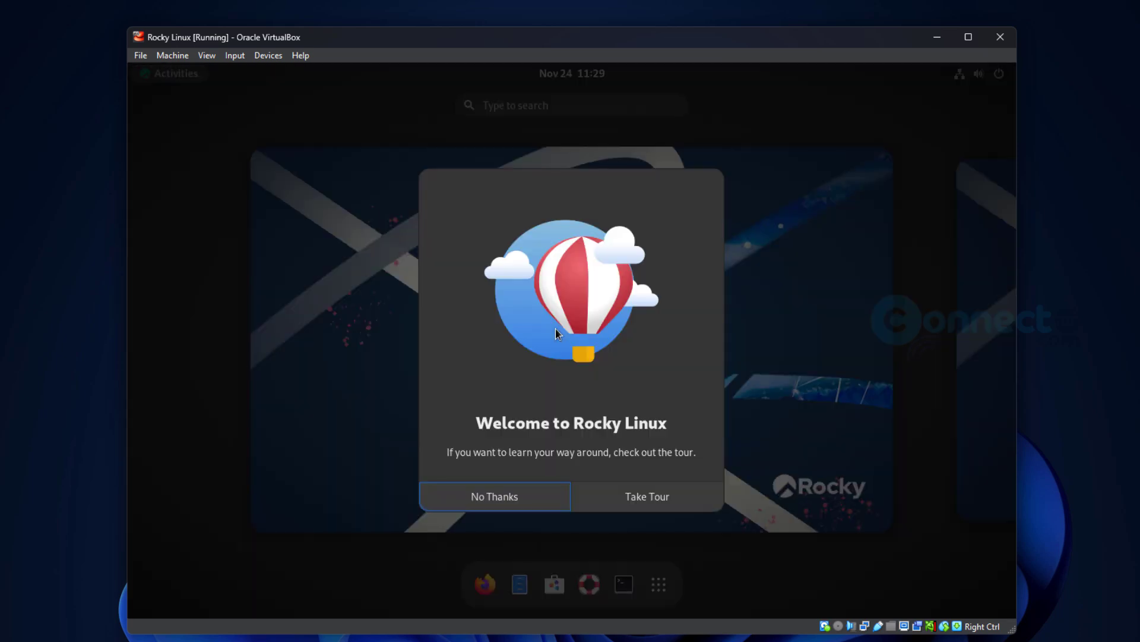
left_click(515, 503)
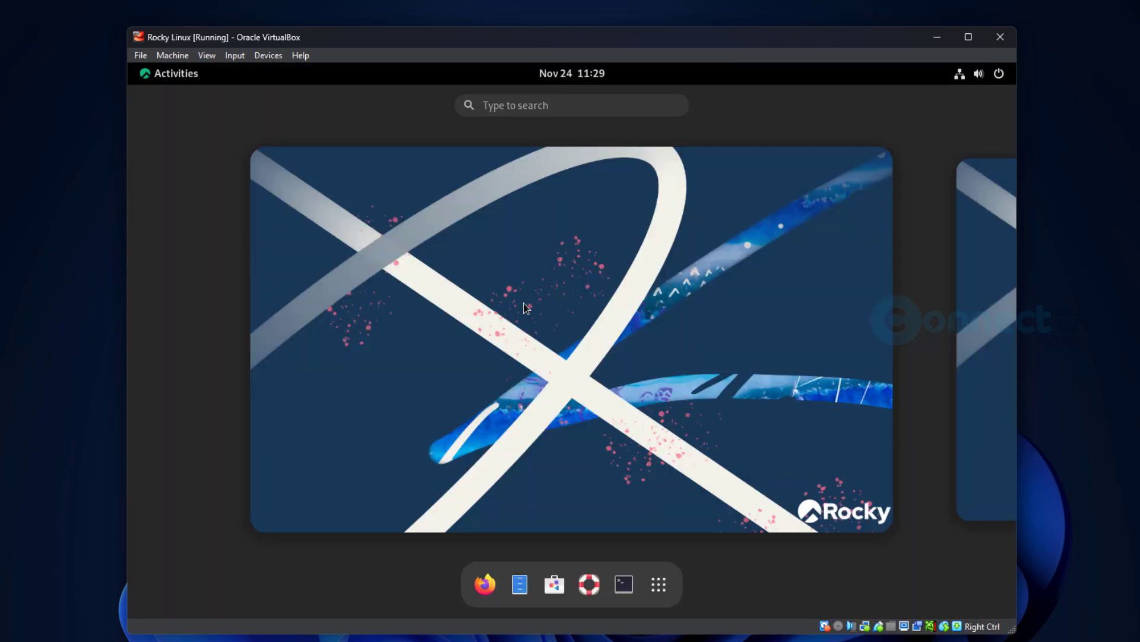
left_click(525, 307)
Switch the Rocky Linux virtual machine window to full-screen mode
left_click(208, 55)
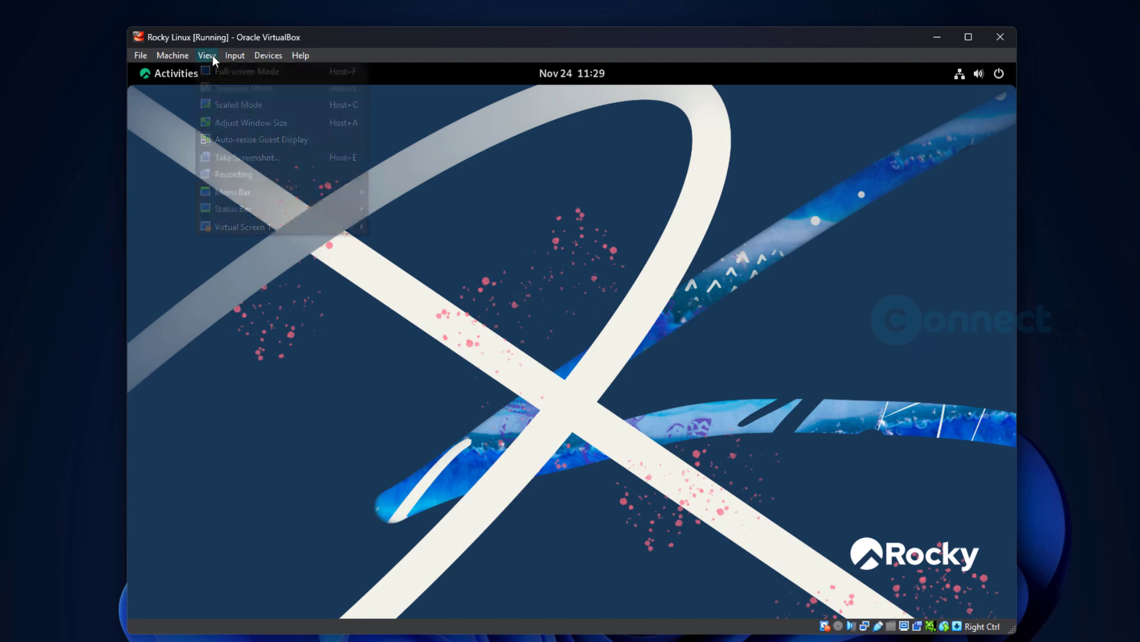
left_click(241, 71)
left_click(541, 401)
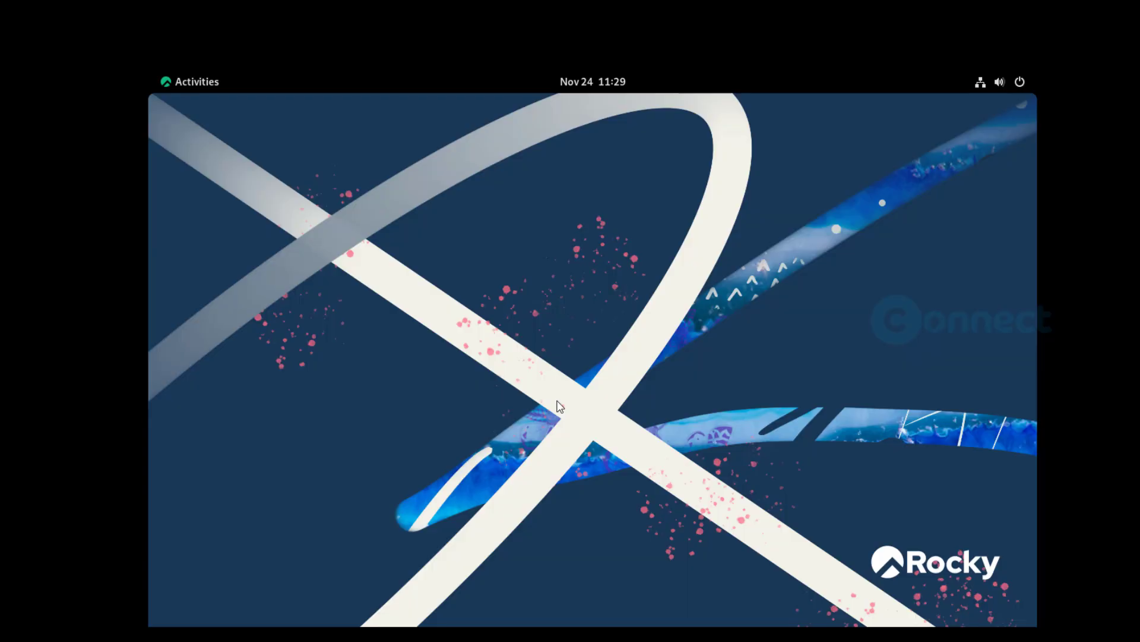
Set the Rocky Linux display resolution to 1920 × 1080 (16:9), keep the new display settings and close the settings window
left_click(206, 83)
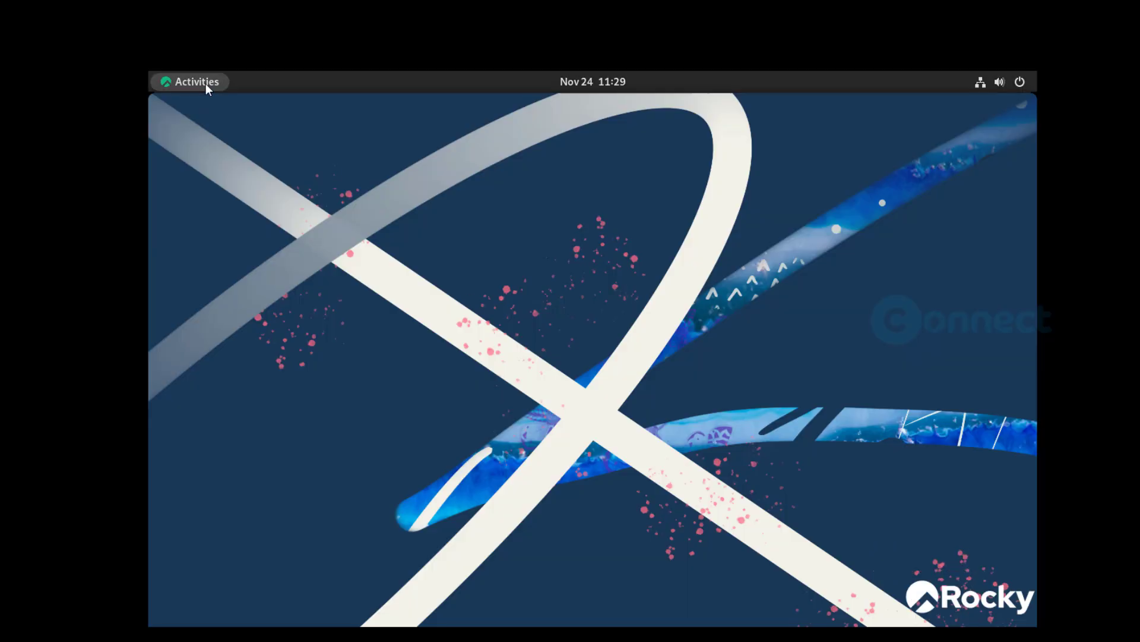
left_click(680, 591)
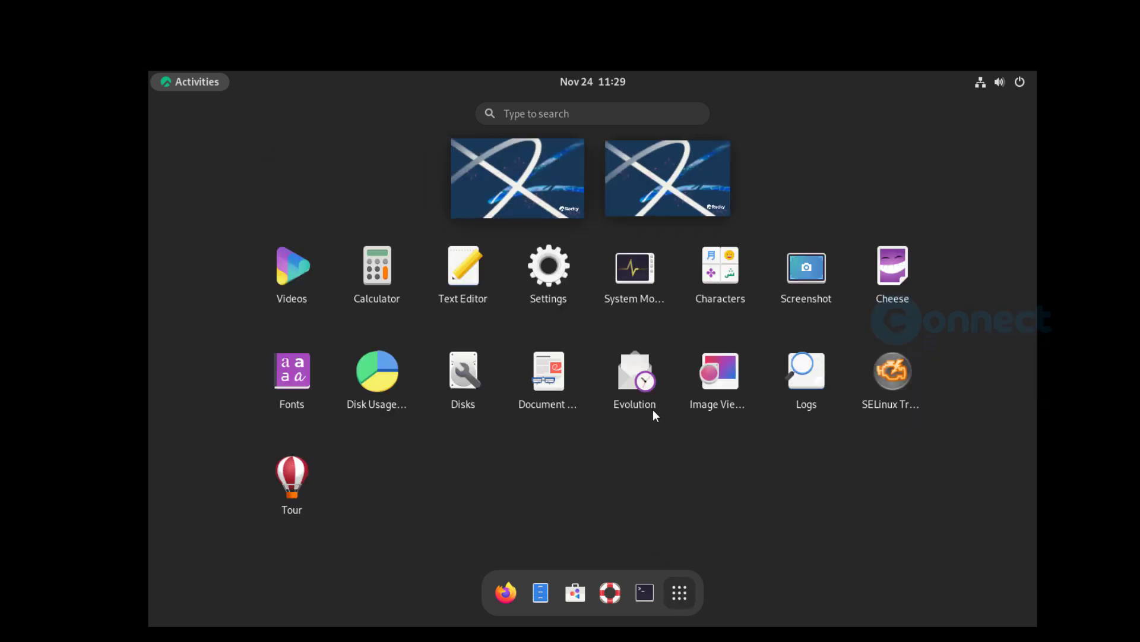
left_click(549, 273)
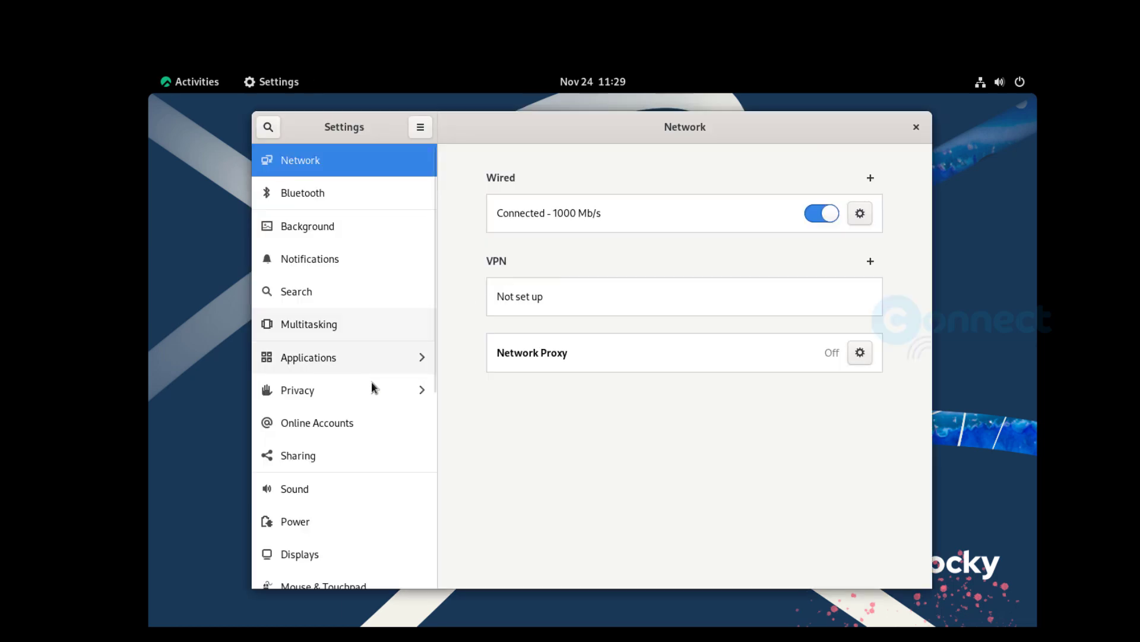
scroll(372, 386, "down", 3)
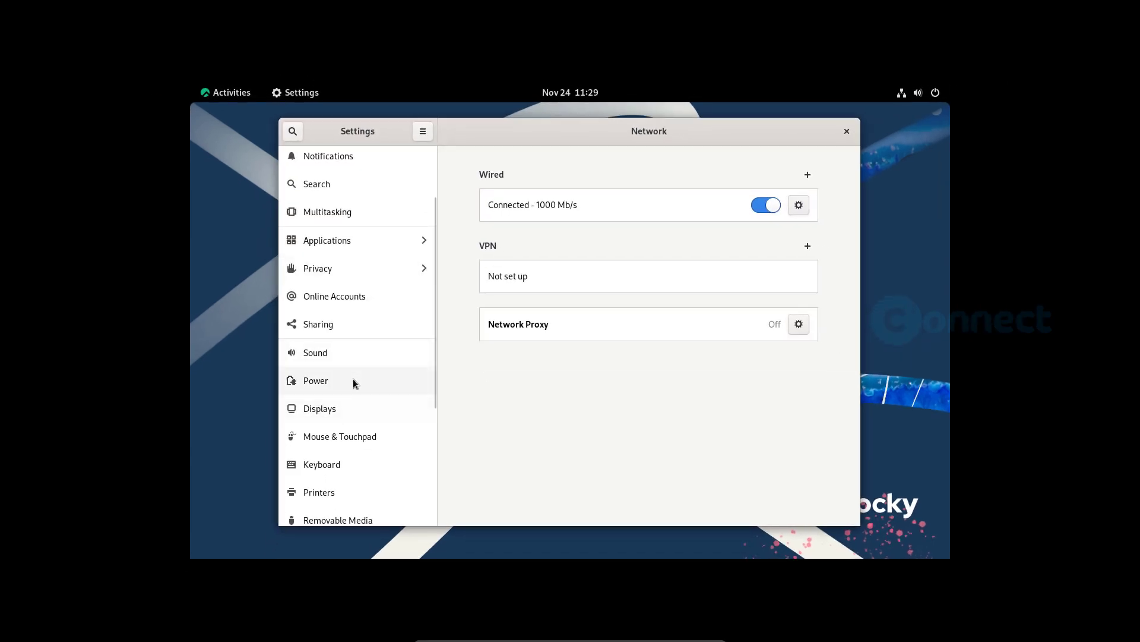
left_click(355, 401)
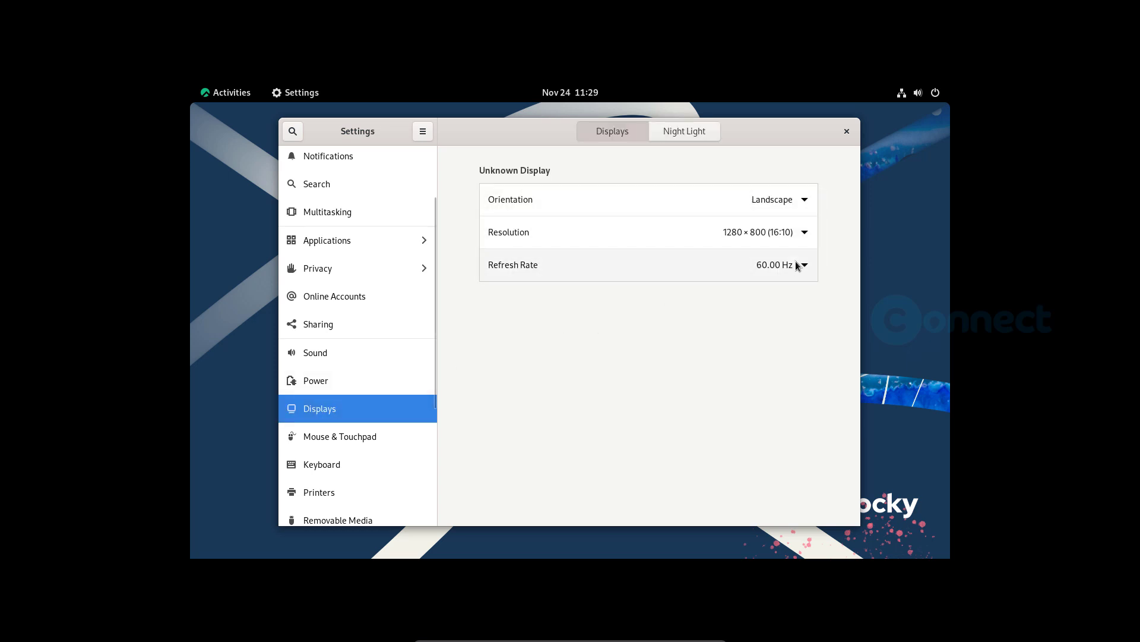
left_click(783, 234)
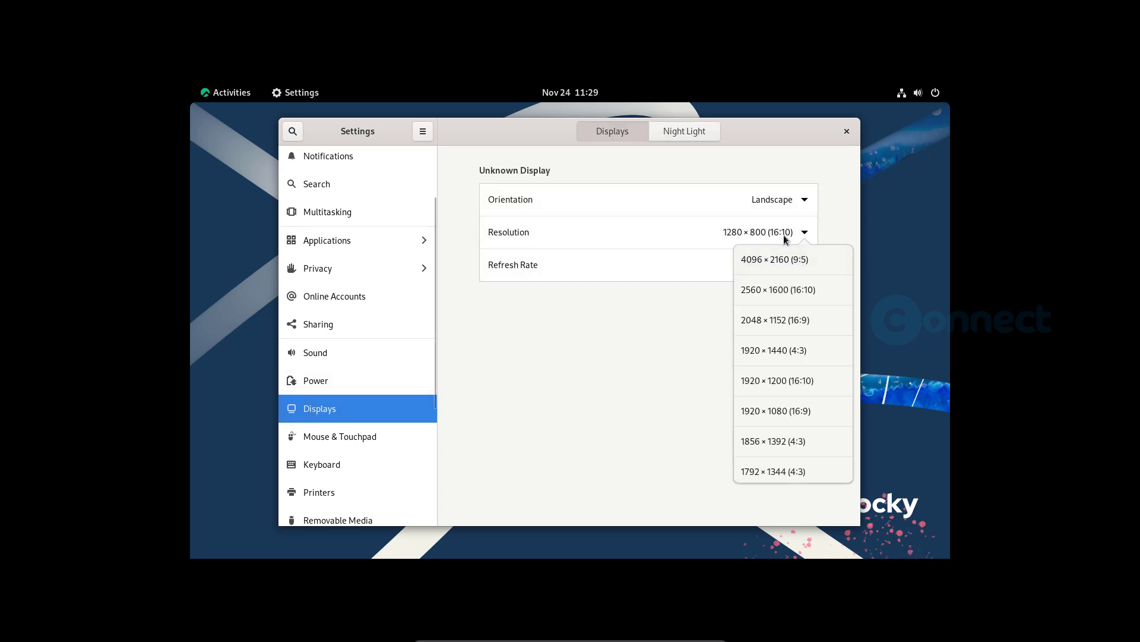
left_click(800, 408)
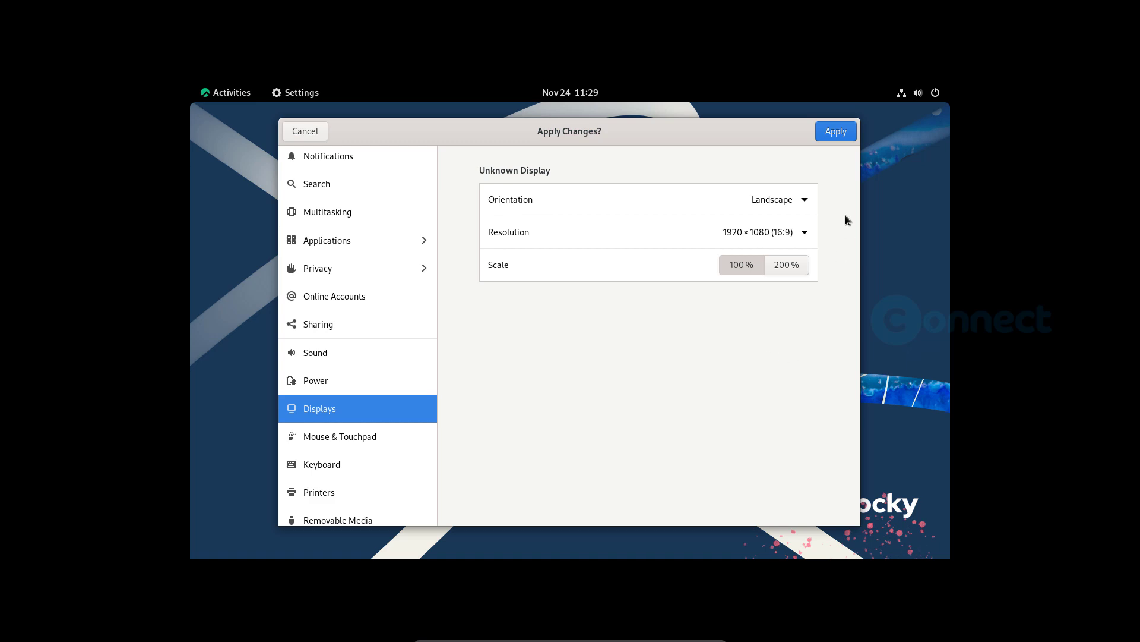
left_click(836, 132)
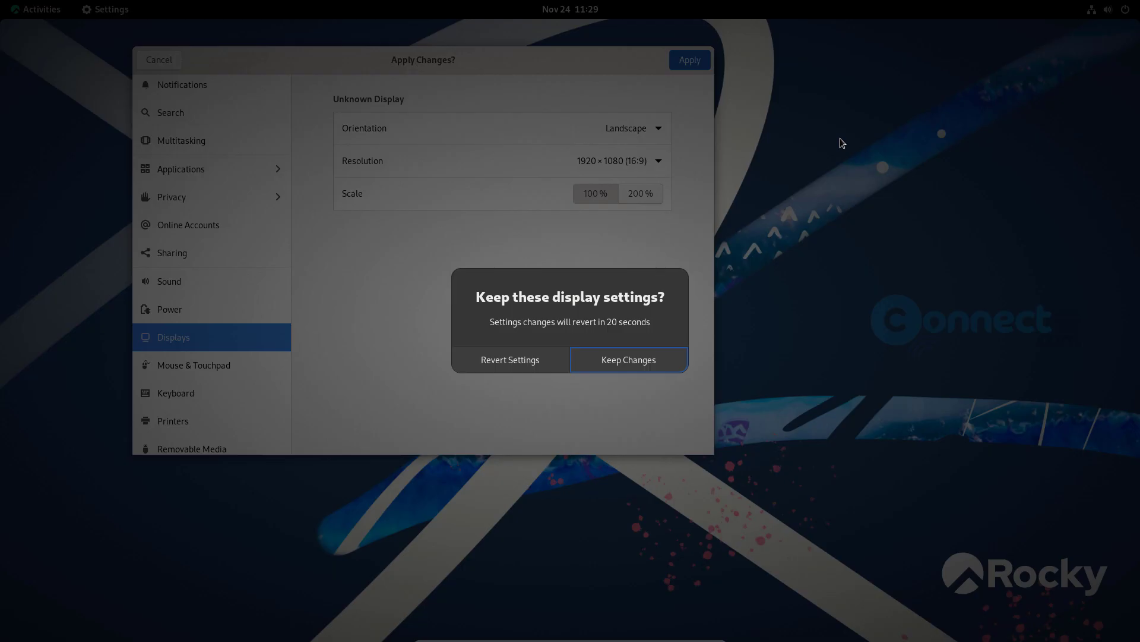
left_click(625, 361)
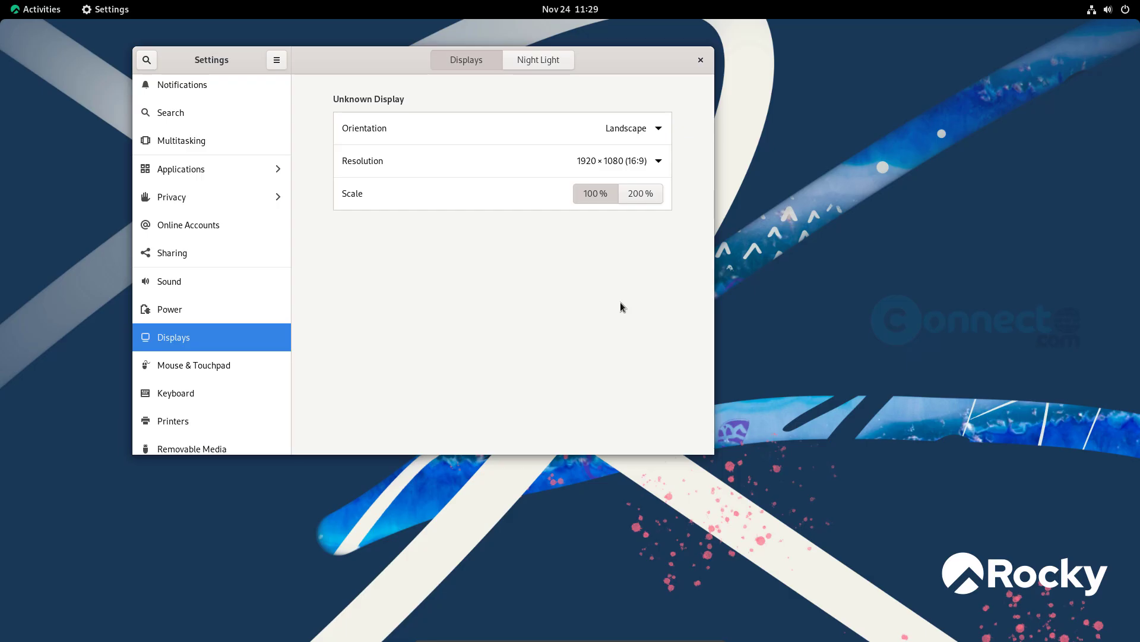
left_click(700, 59)
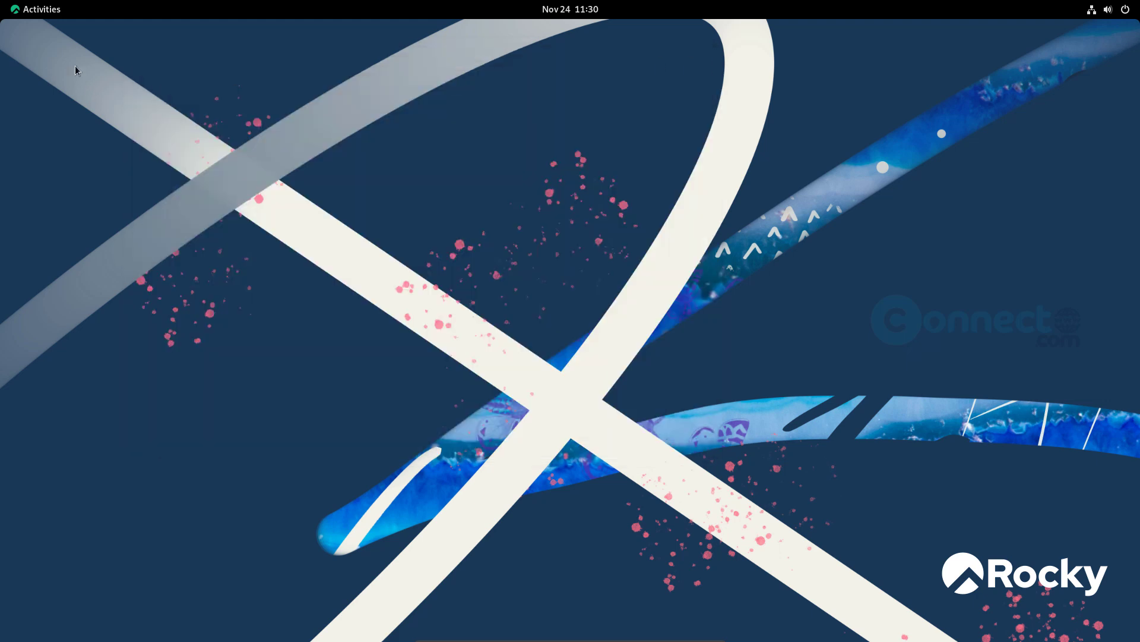
Look at the activities overview and the system status menu of the Rocky Linux desktop, closing each one
left_click(52, 15)
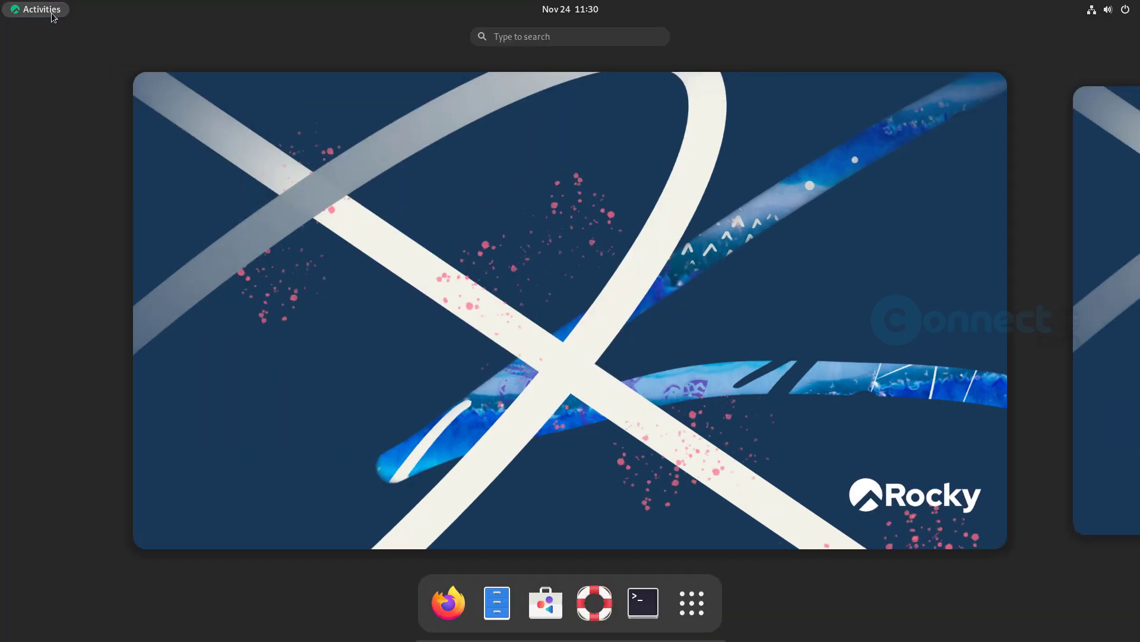
left_click(582, 291)
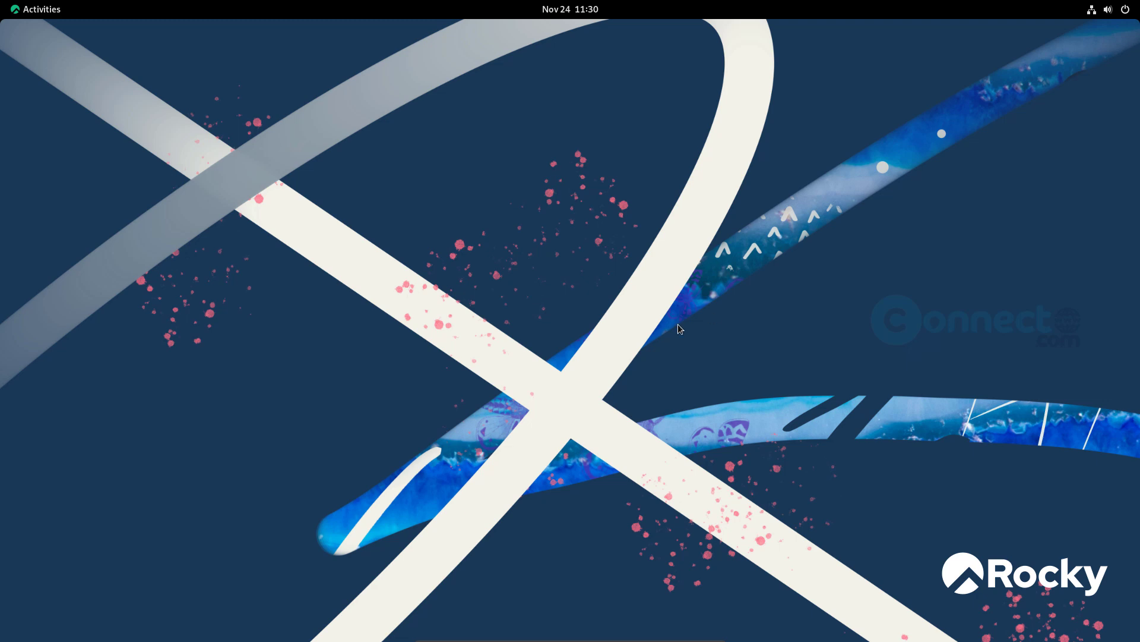
left_click(1128, 8)
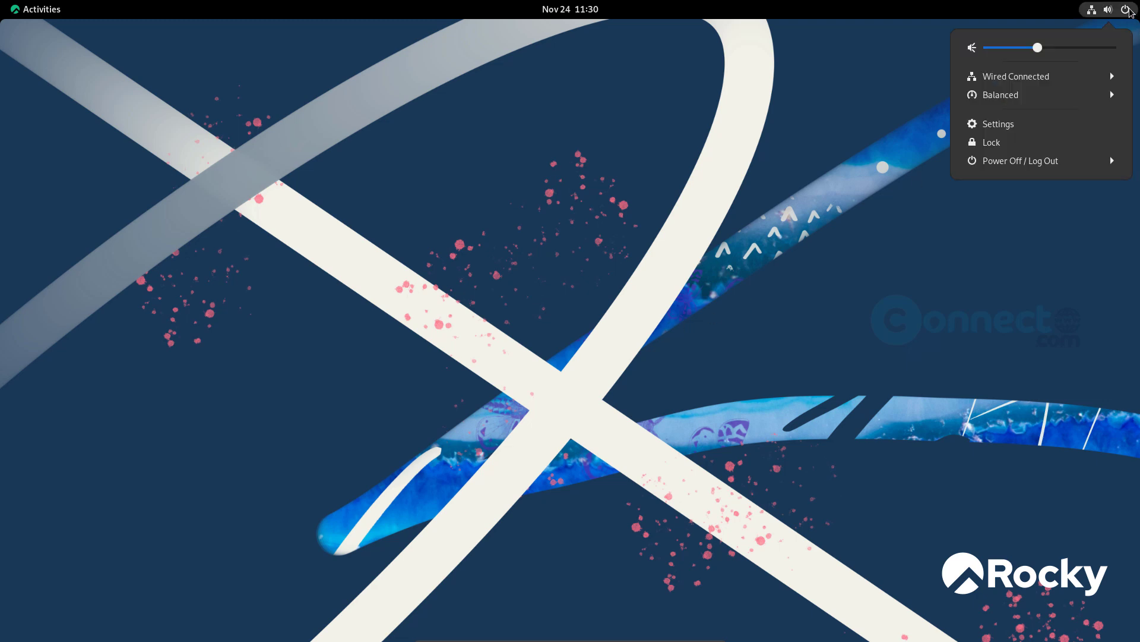
left_click(242, 48)
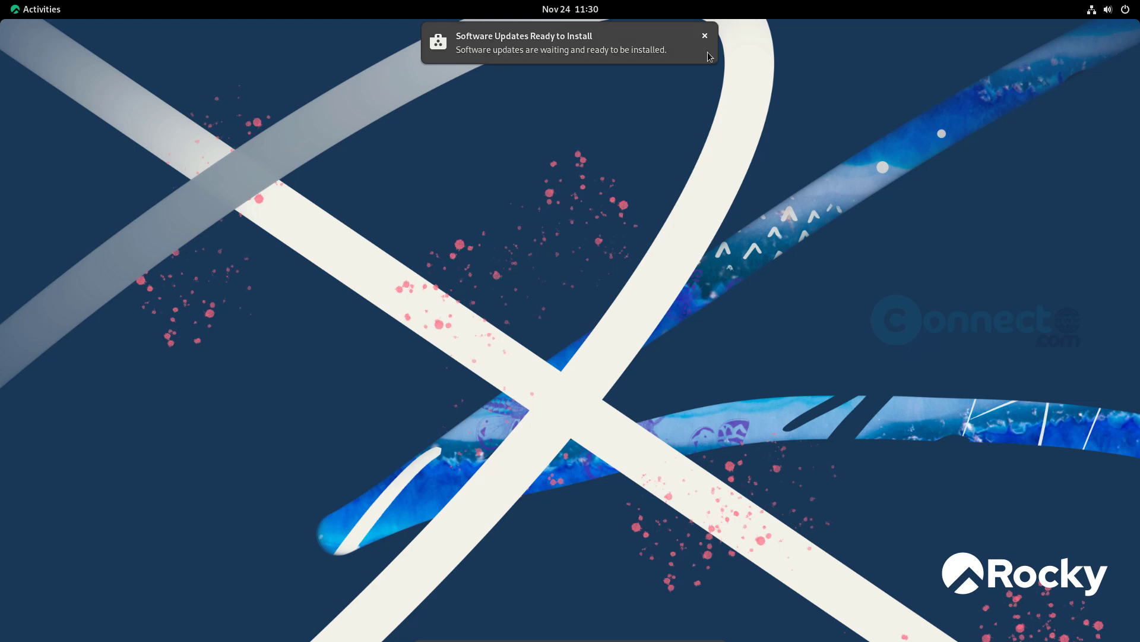
Dismiss the software updates notification and check the calendar and notification list
left_click(706, 37)
left_click(570, 9)
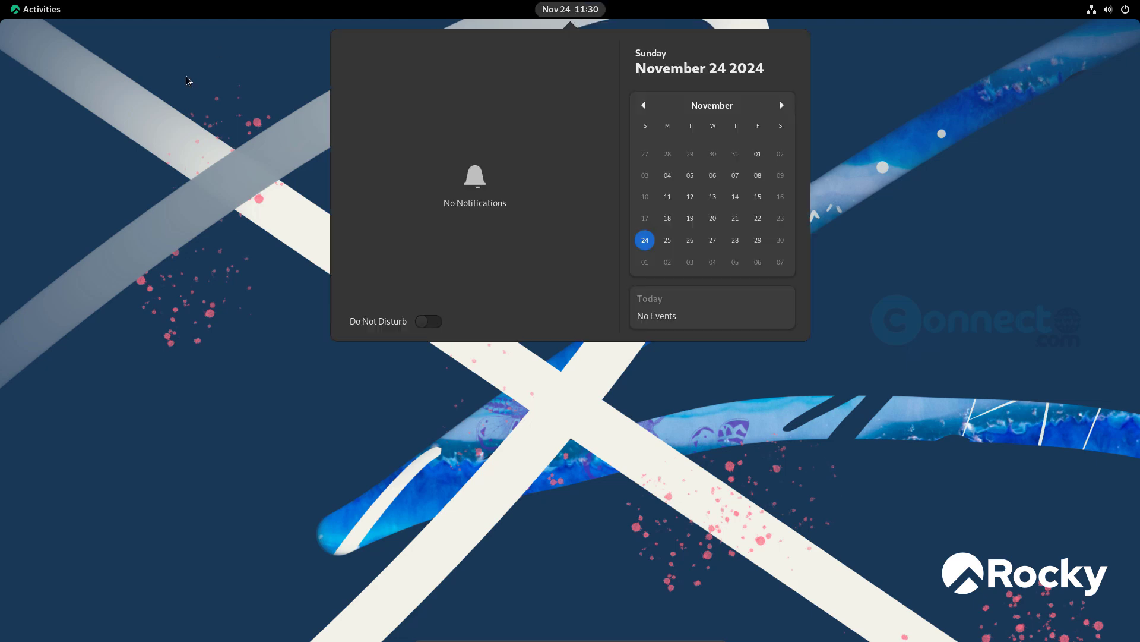
left_click(72, 7)
View the home folder in the Files application and close its window
left_click(59, 9)
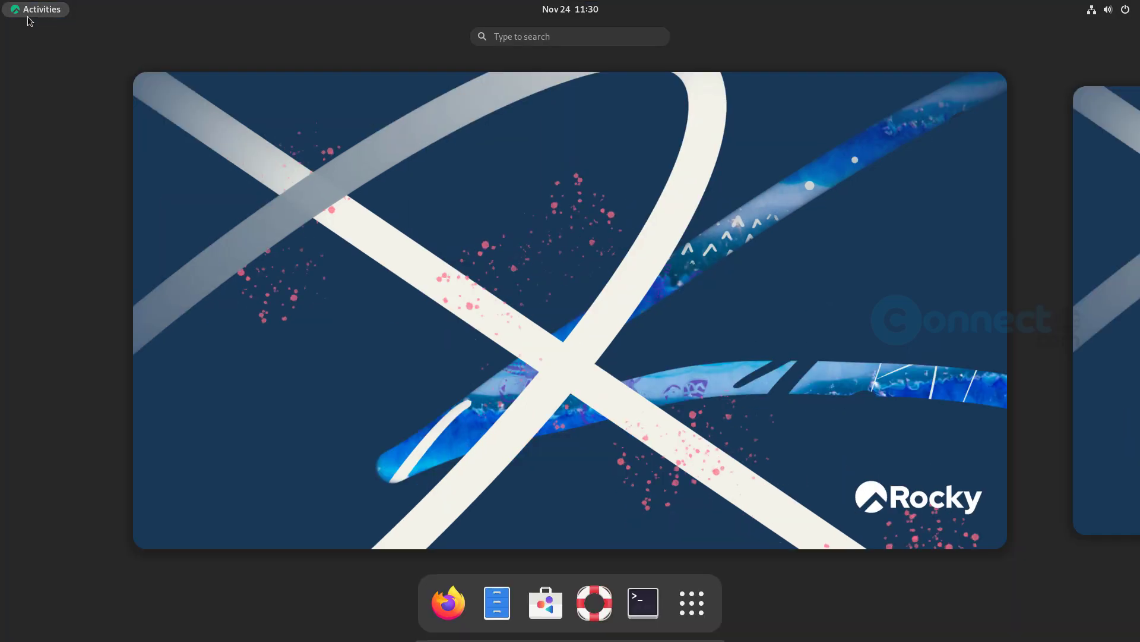
left_click(497, 603)
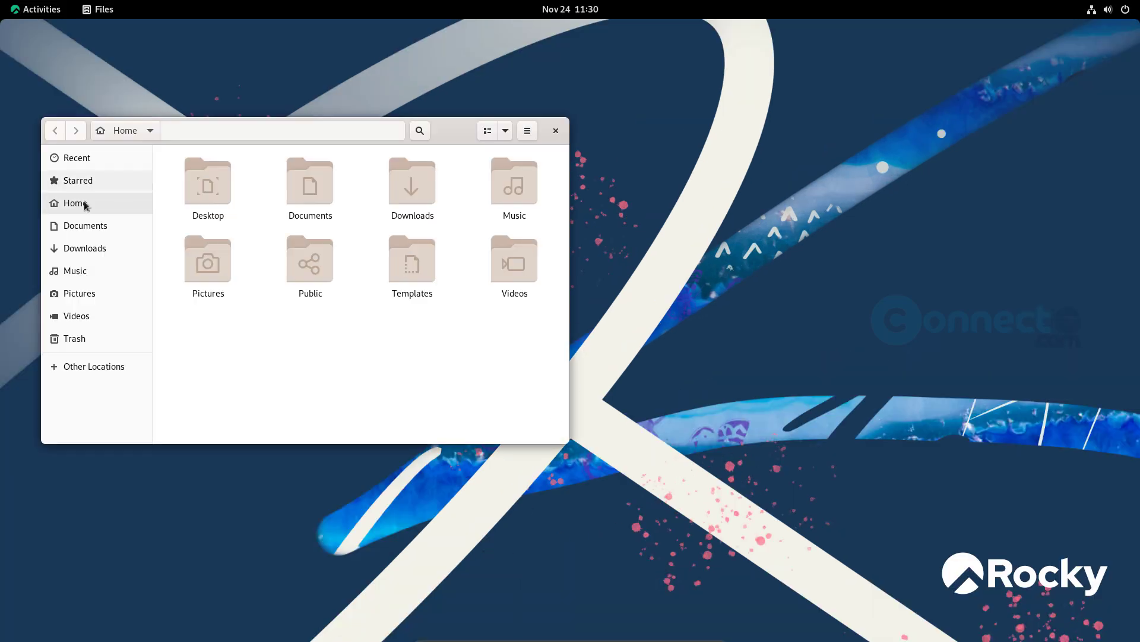
left_click(556, 131)
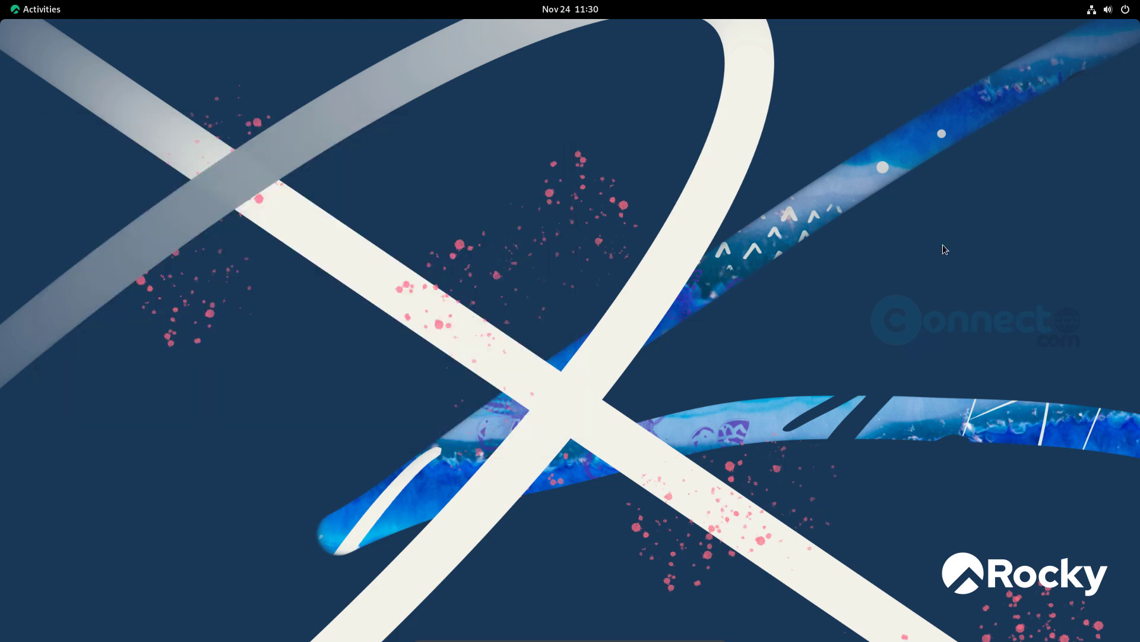
Power off the Rocky Linux system without installing the pending software updates
left_click(1136, 10)
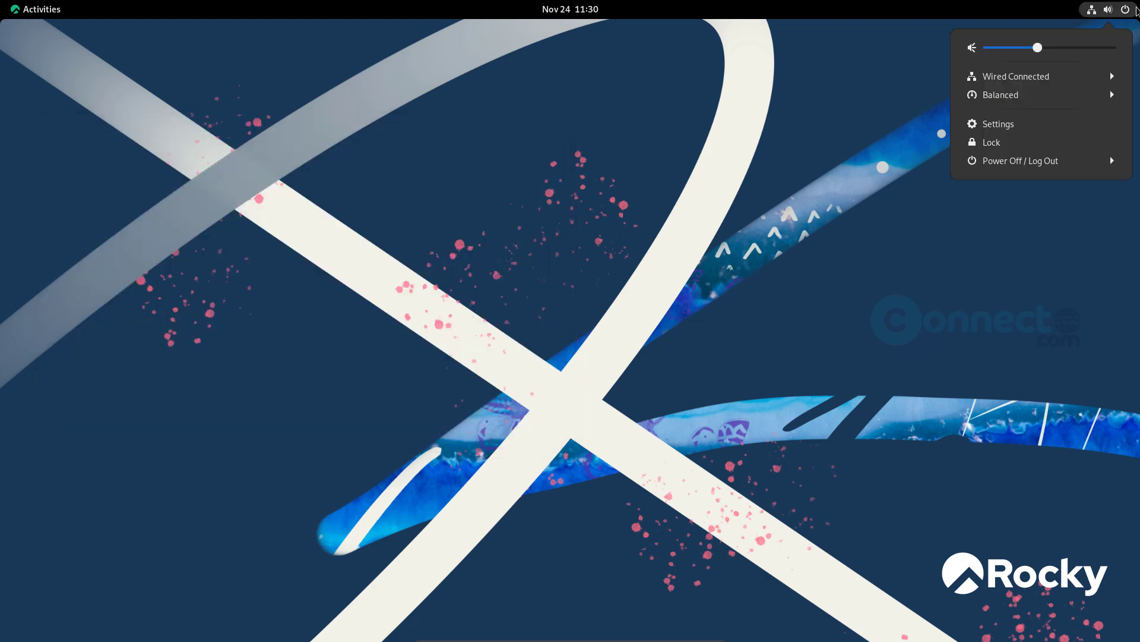
left_click(1059, 161)
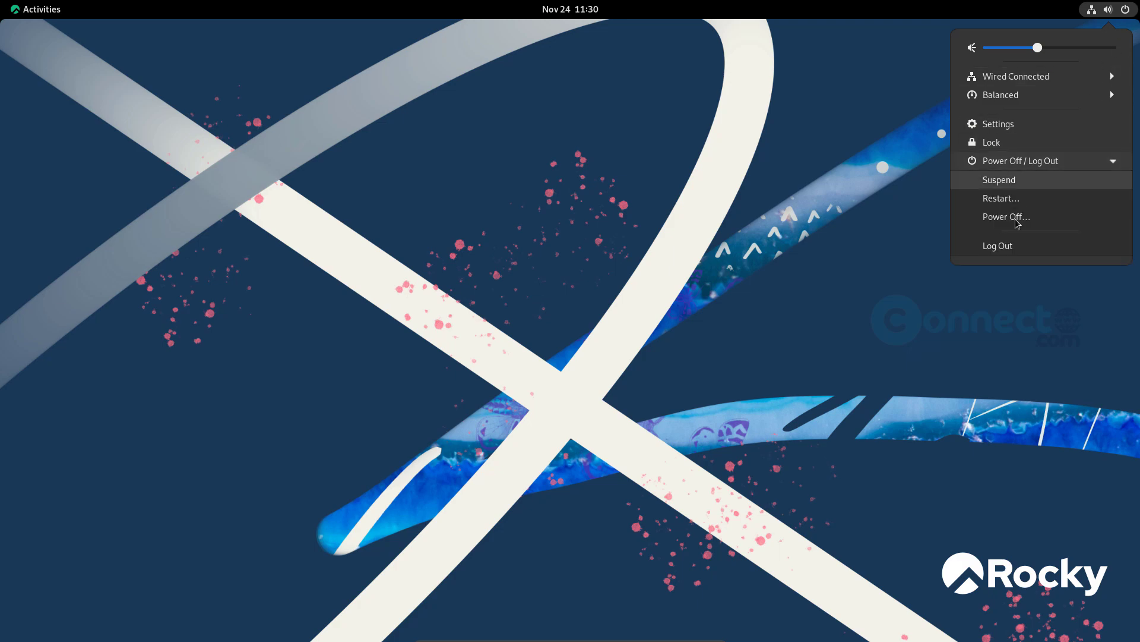
left_click(1017, 222)
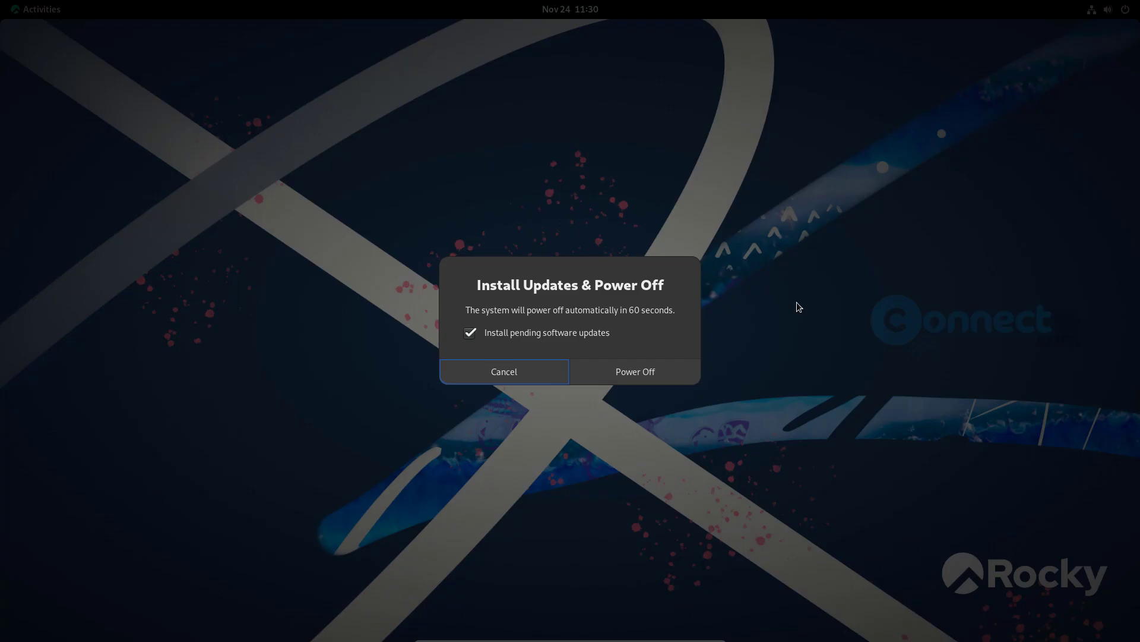
left_click(470, 333)
left_click(669, 368)
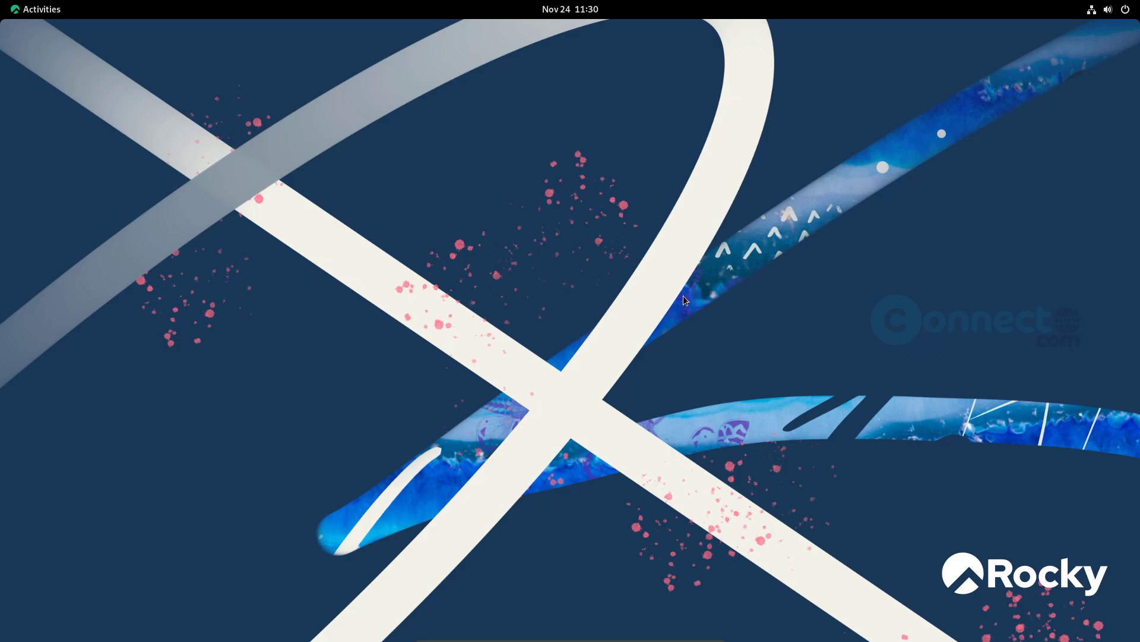